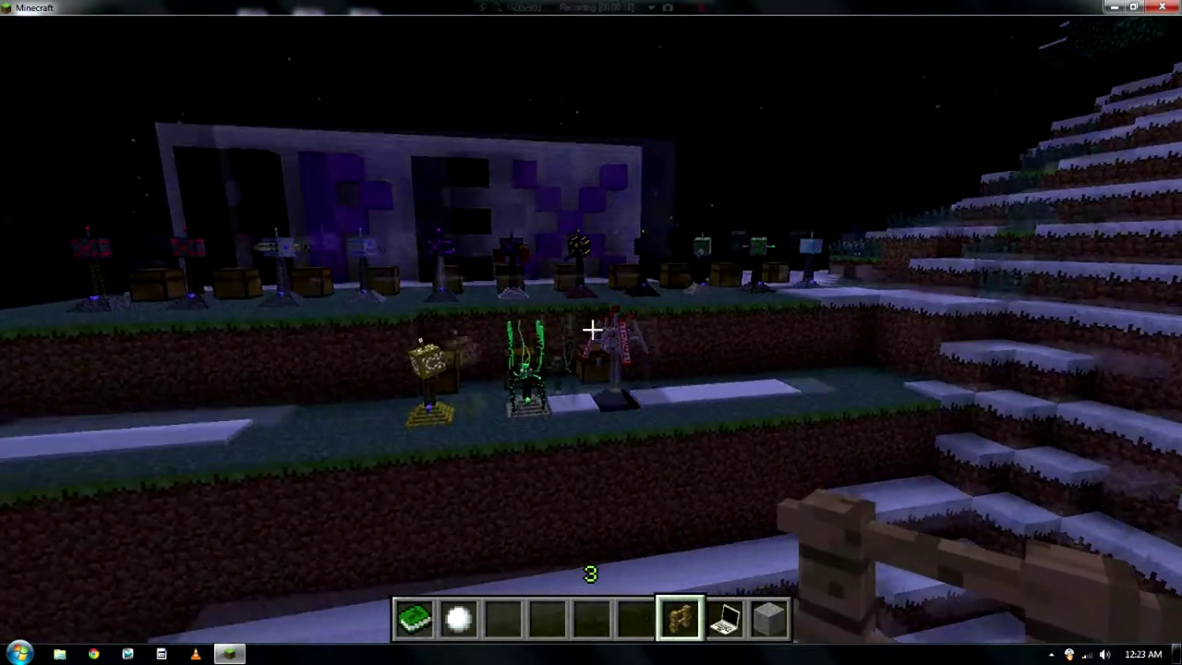
key(a)
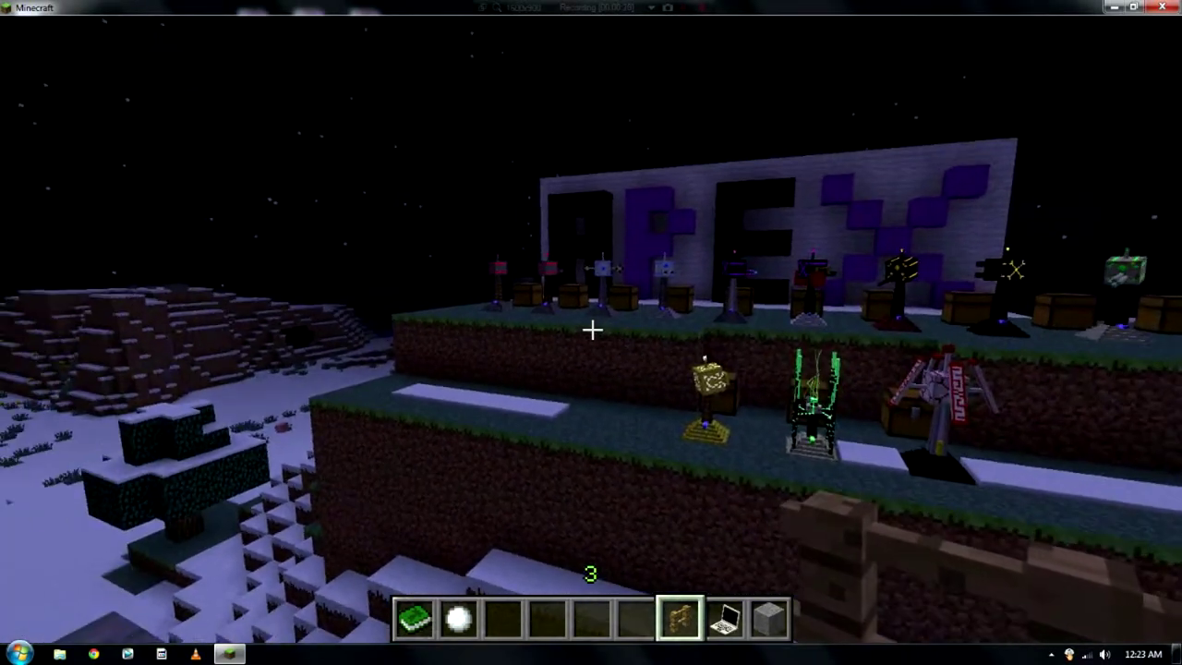
key(a)
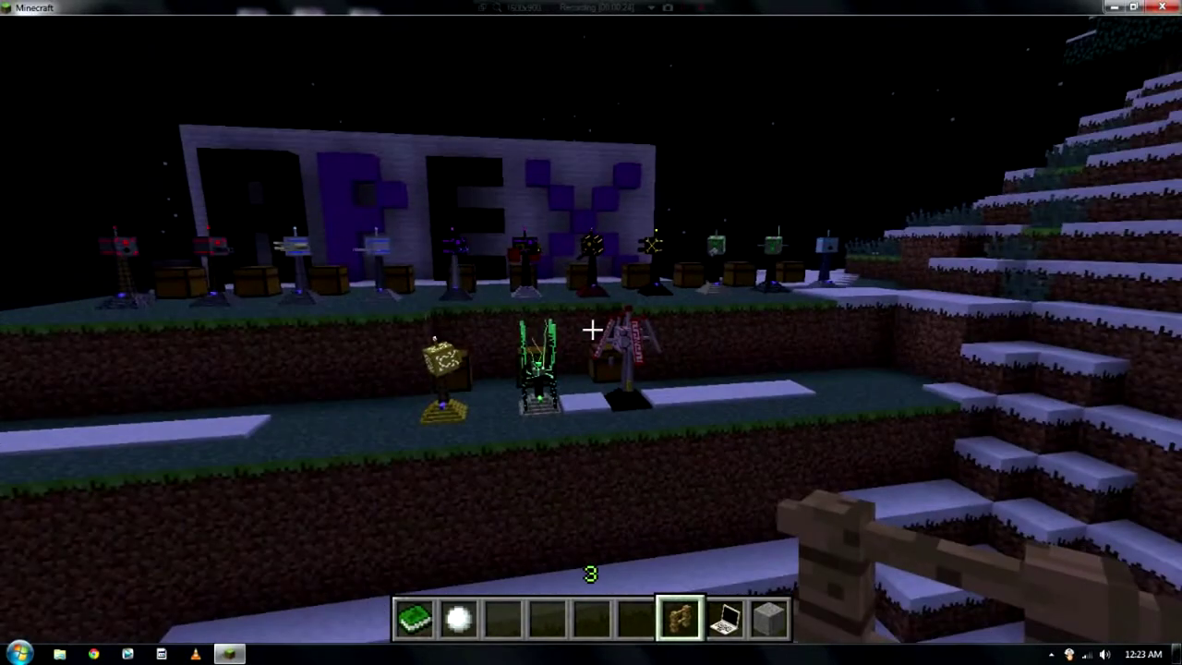
key(a)
key(d)
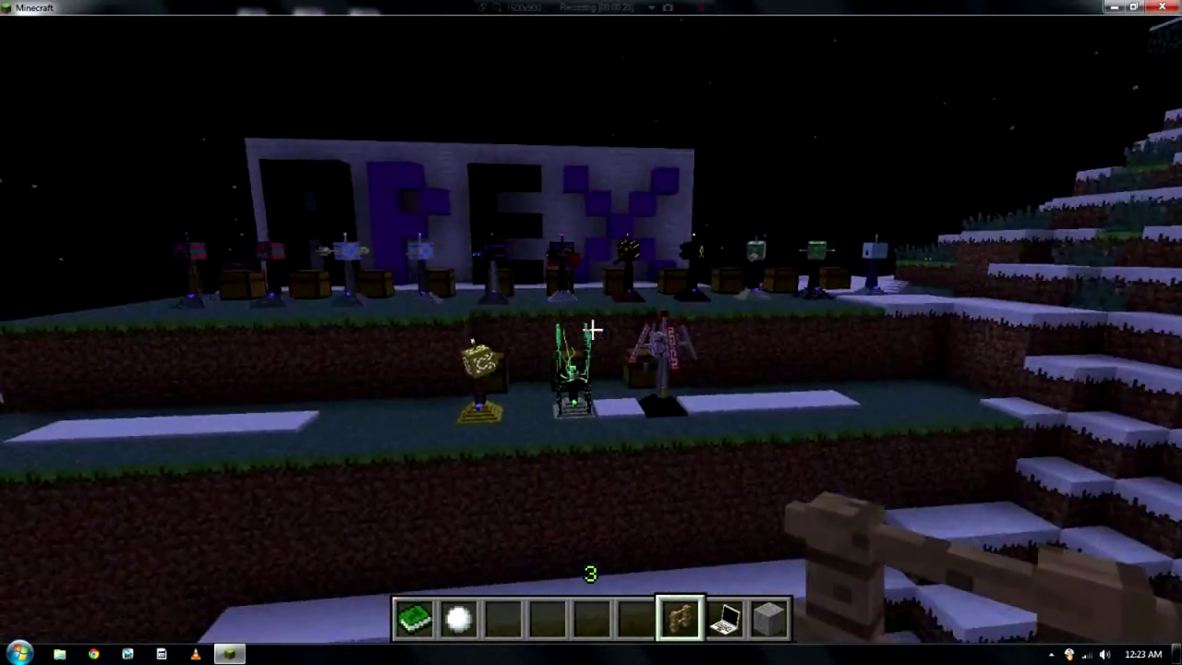
key(s)
key(a)
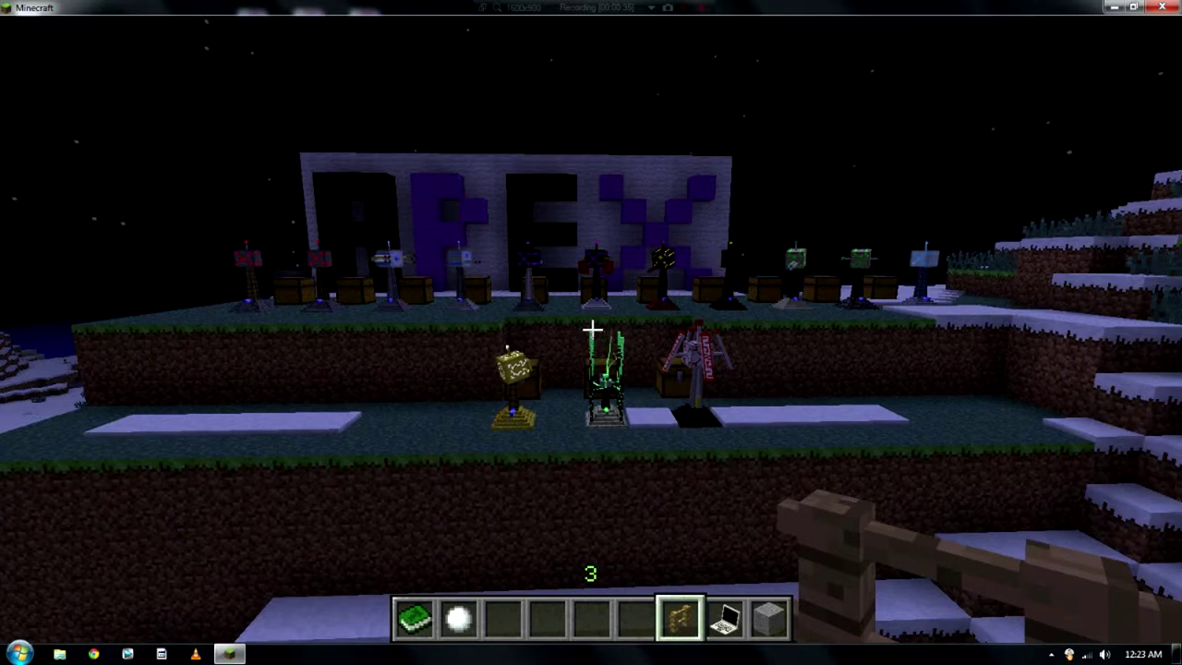
Pause the game, minimise it to the desktop and open the Windows Run dialog
key(Escape)
click(1111, 8)
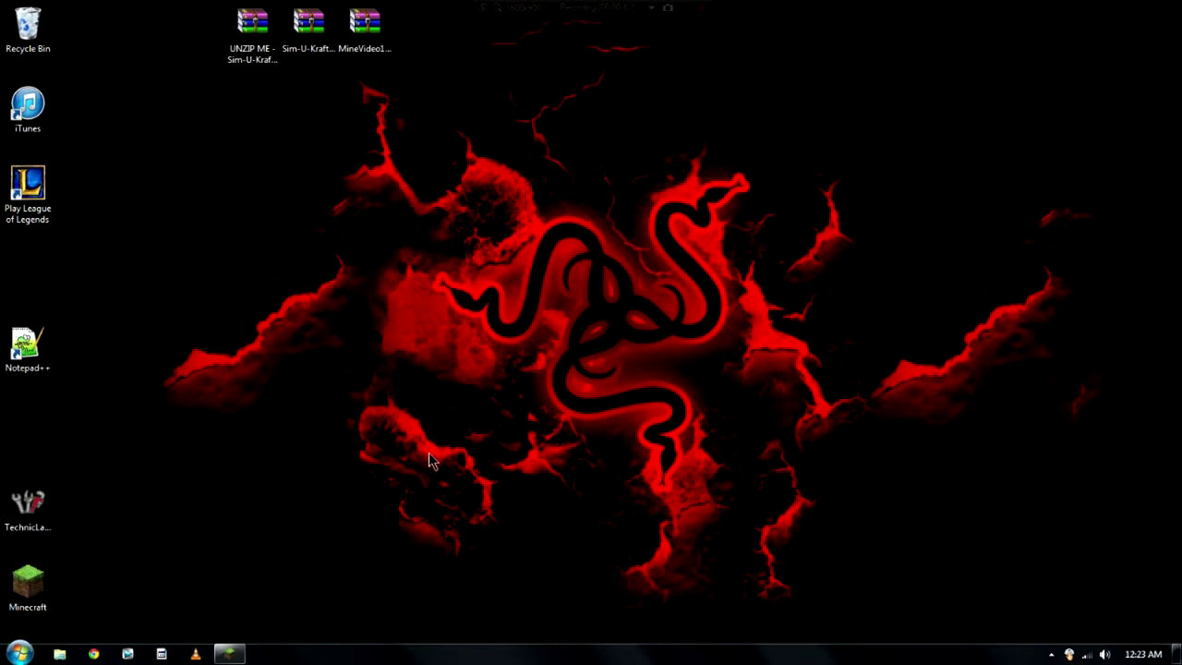
click(20, 653)
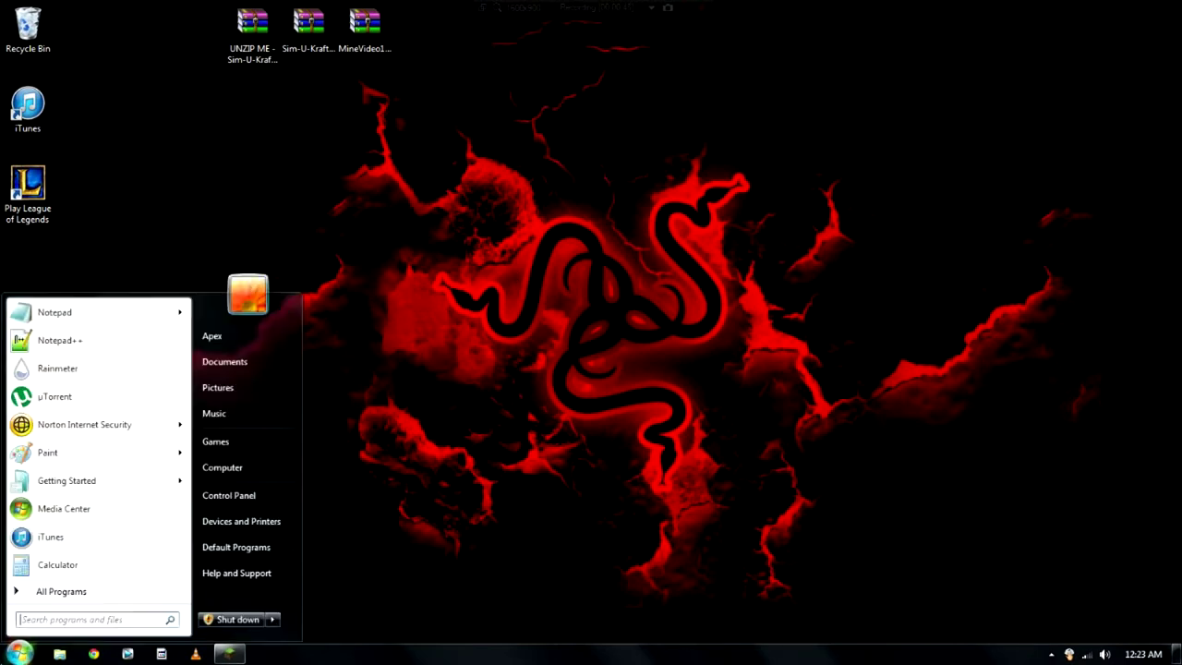
text(run)
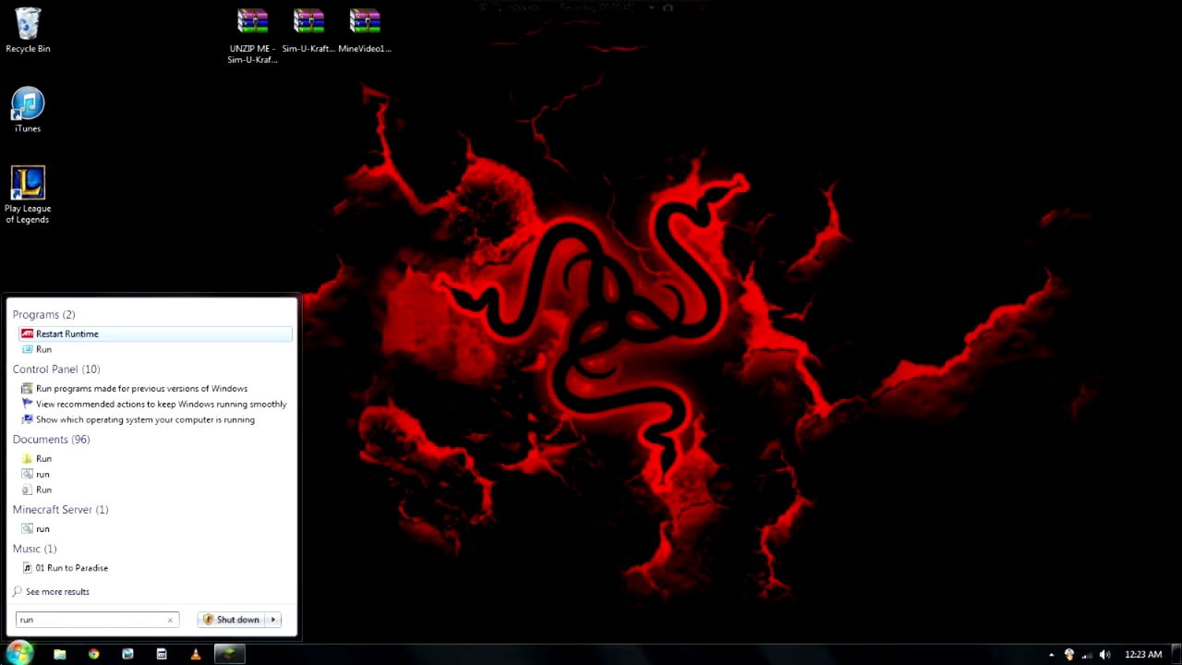
click(107, 352)
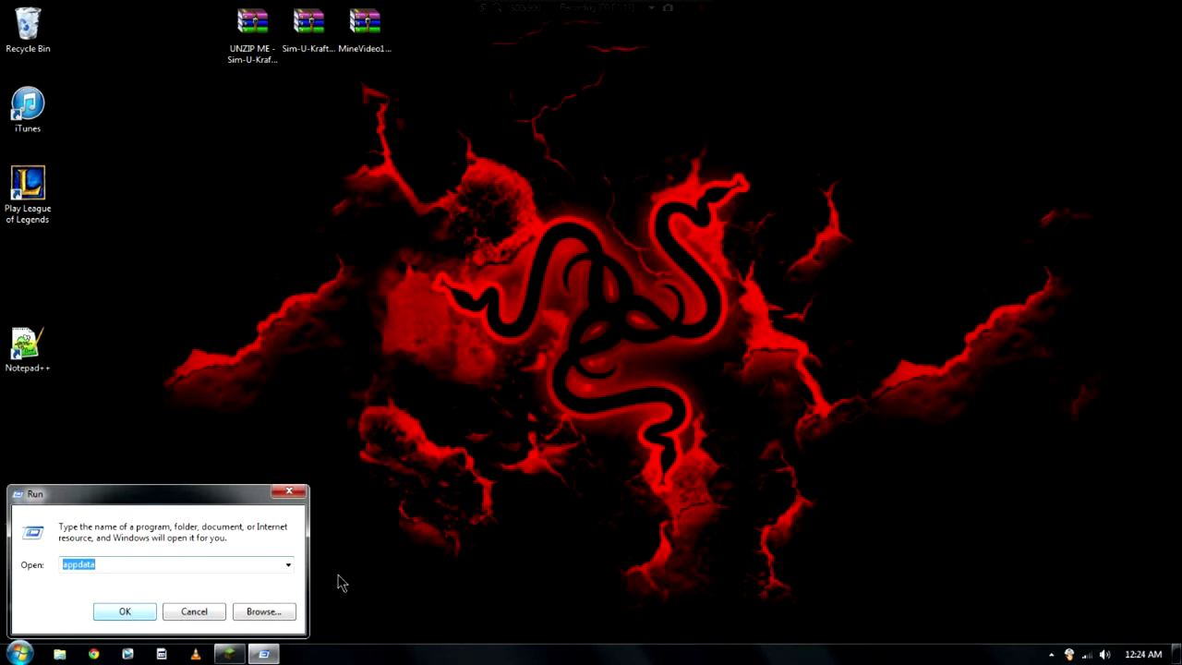
Search for the Run command again and use it to open the appdata folder
click(21, 652)
text(run)
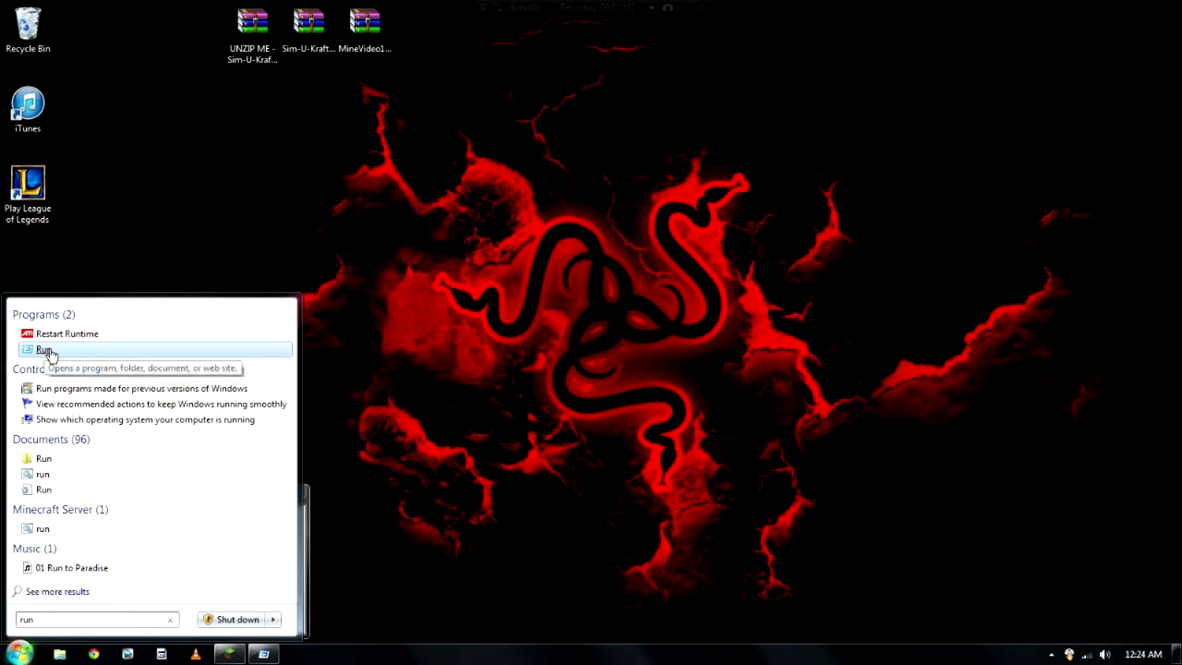
click(46, 351)
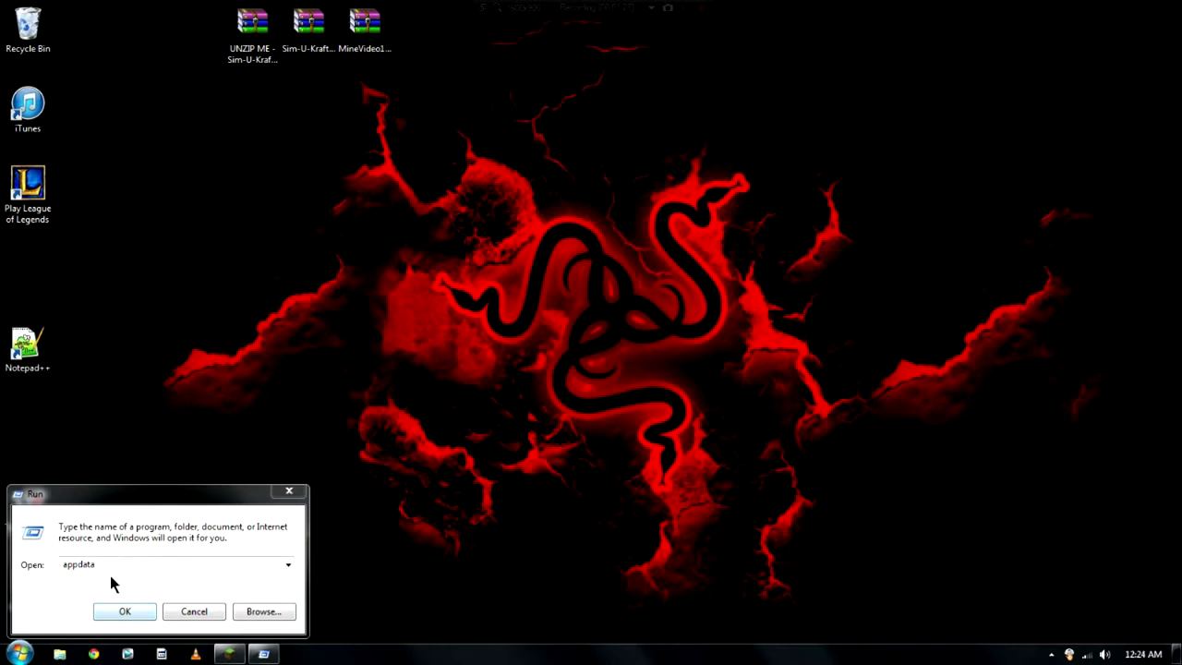
click(110, 575)
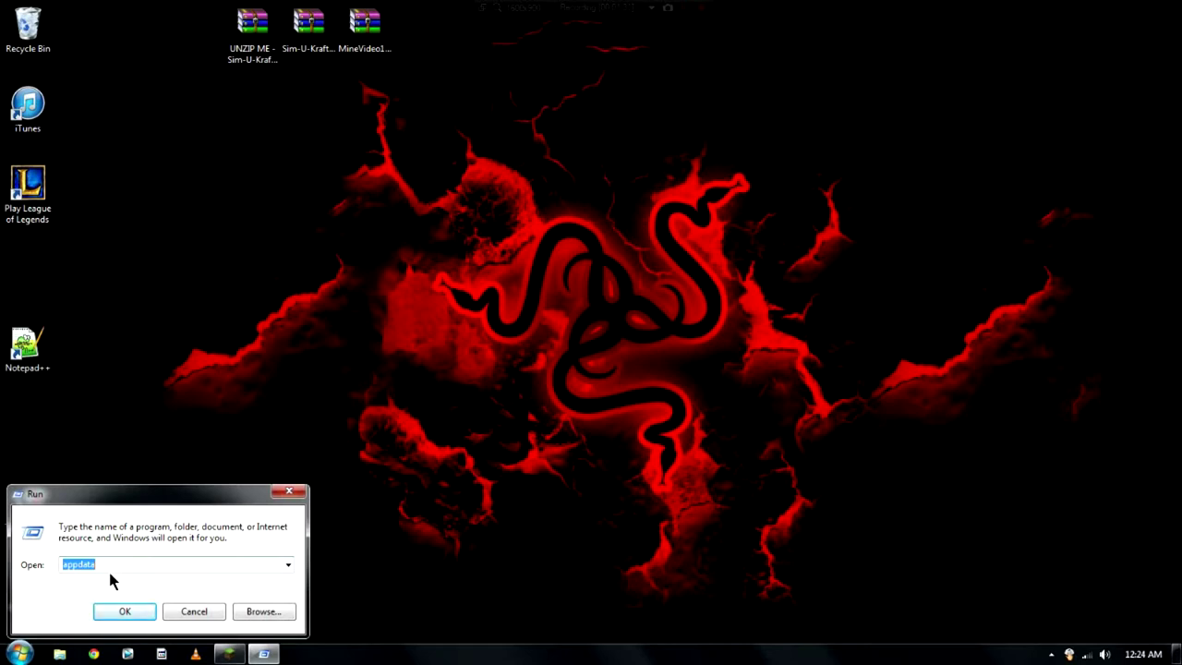
text(app)
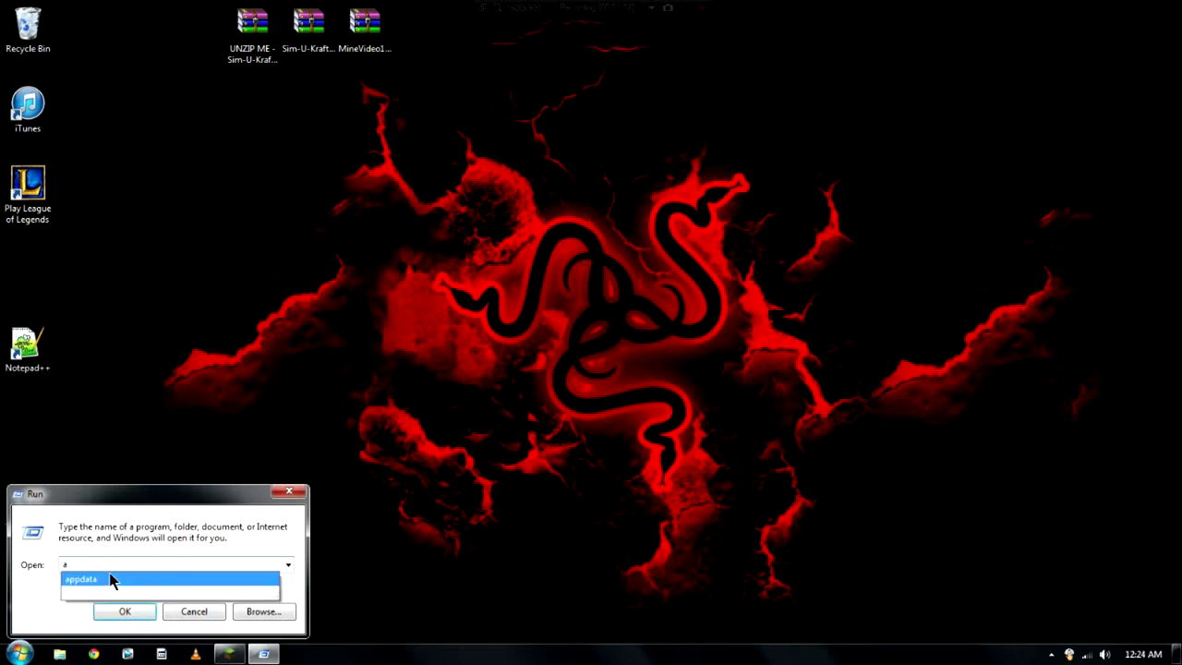
text(data)
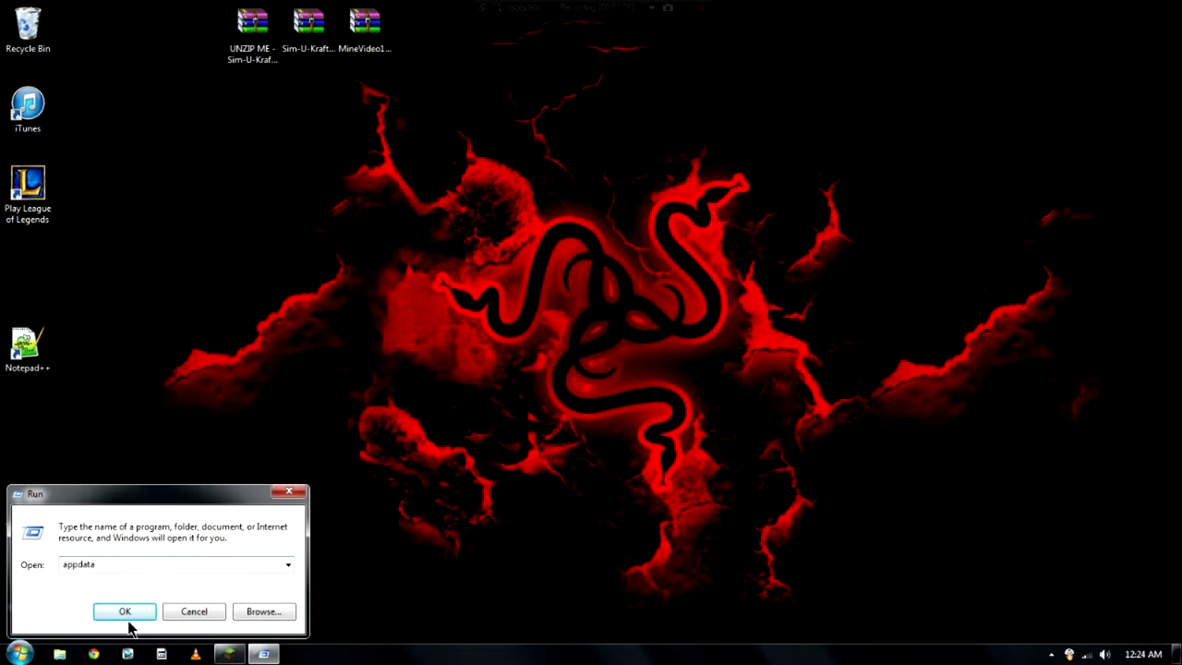
click(125, 611)
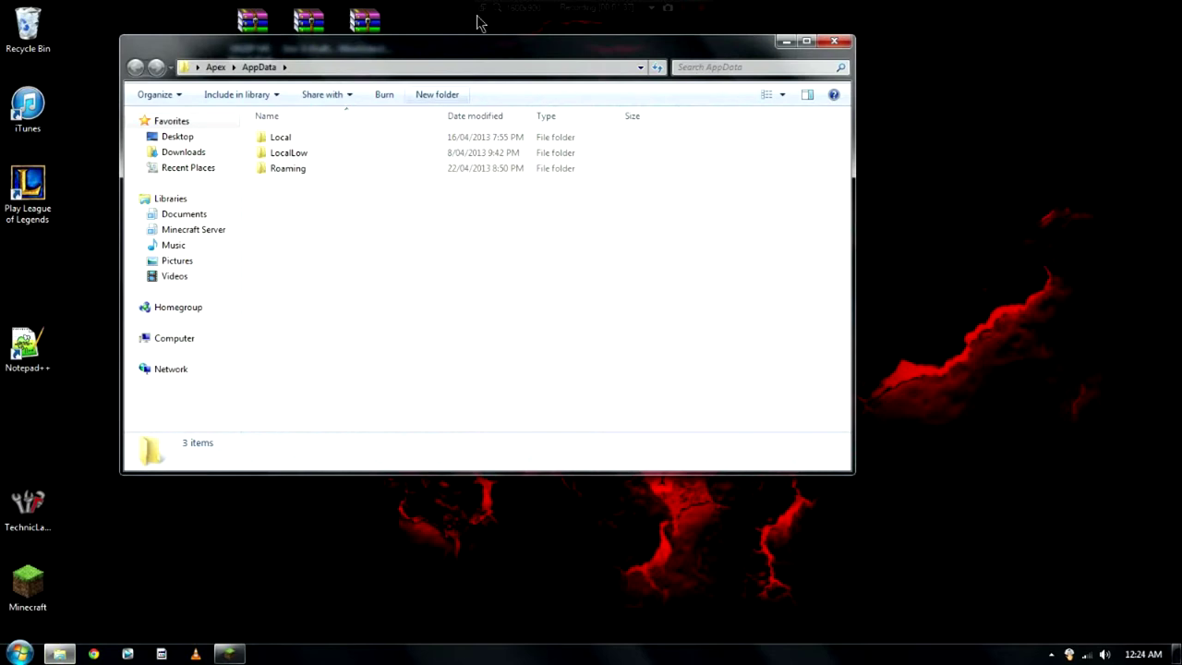
Move the AppData window clear of the desktop archives and open the mods folder inside Roaming\.minecraft
drag(469, 48, 678, 53)
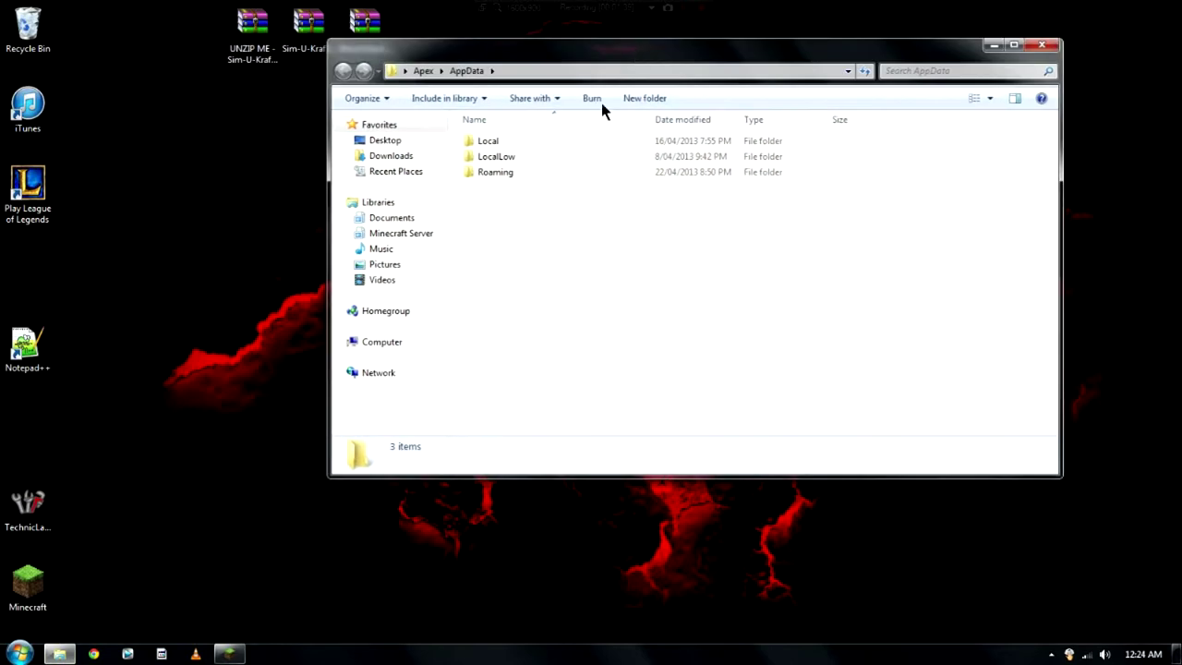
double_click(538, 174)
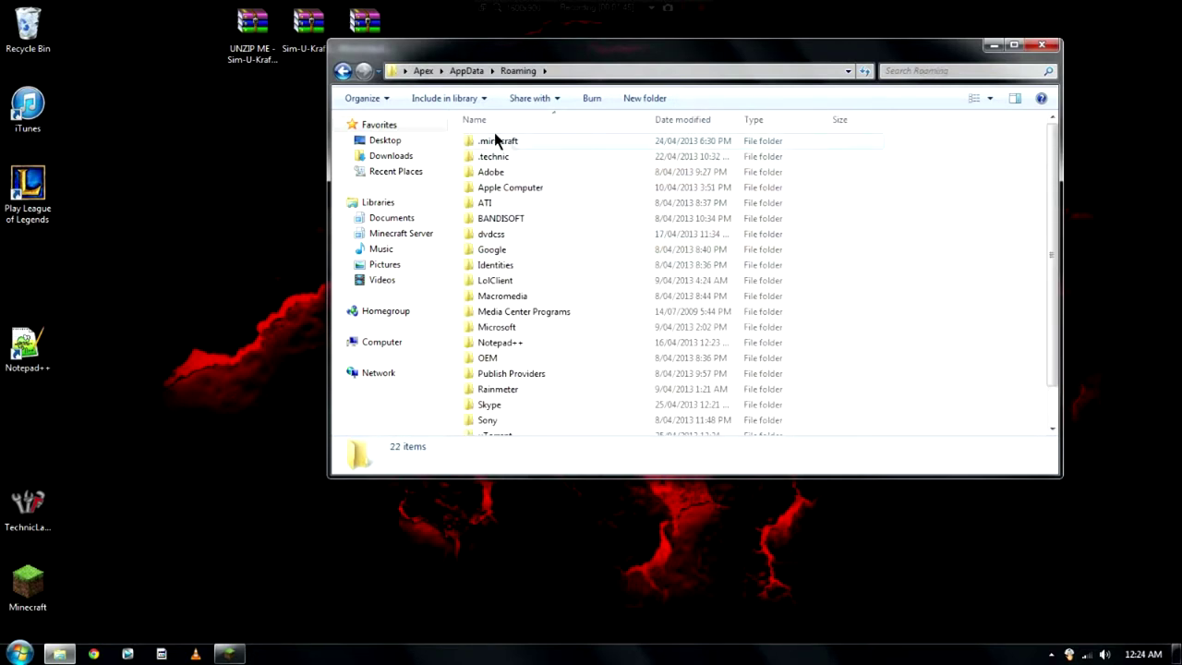
click(507, 144)
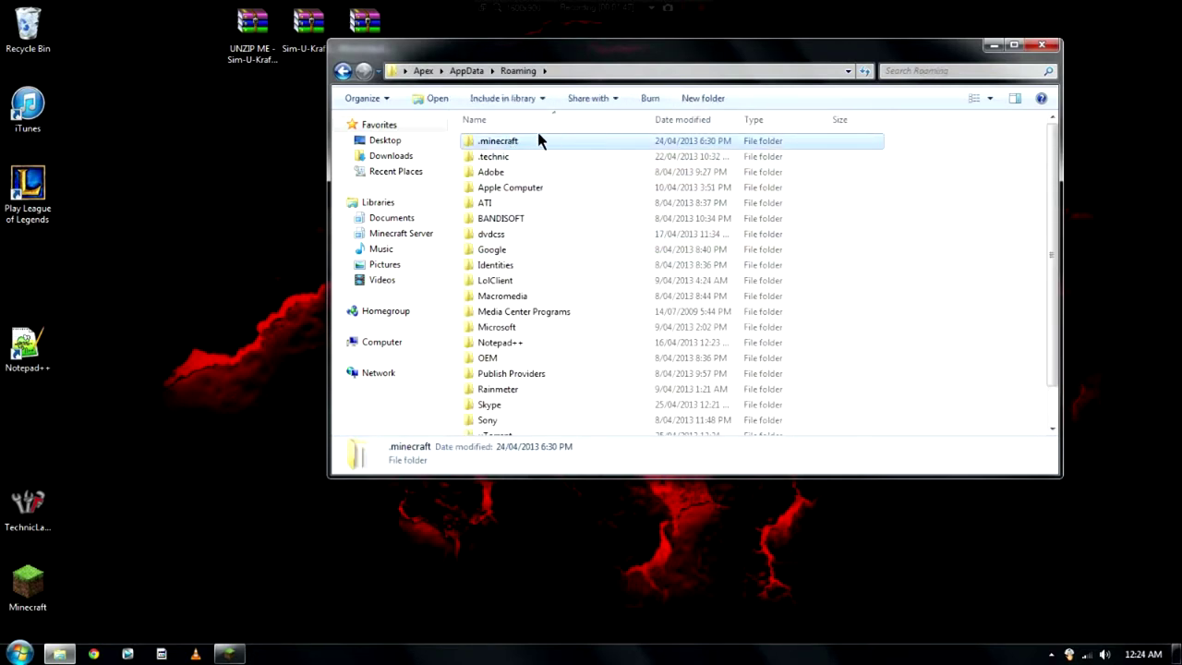
double_click(535, 141)
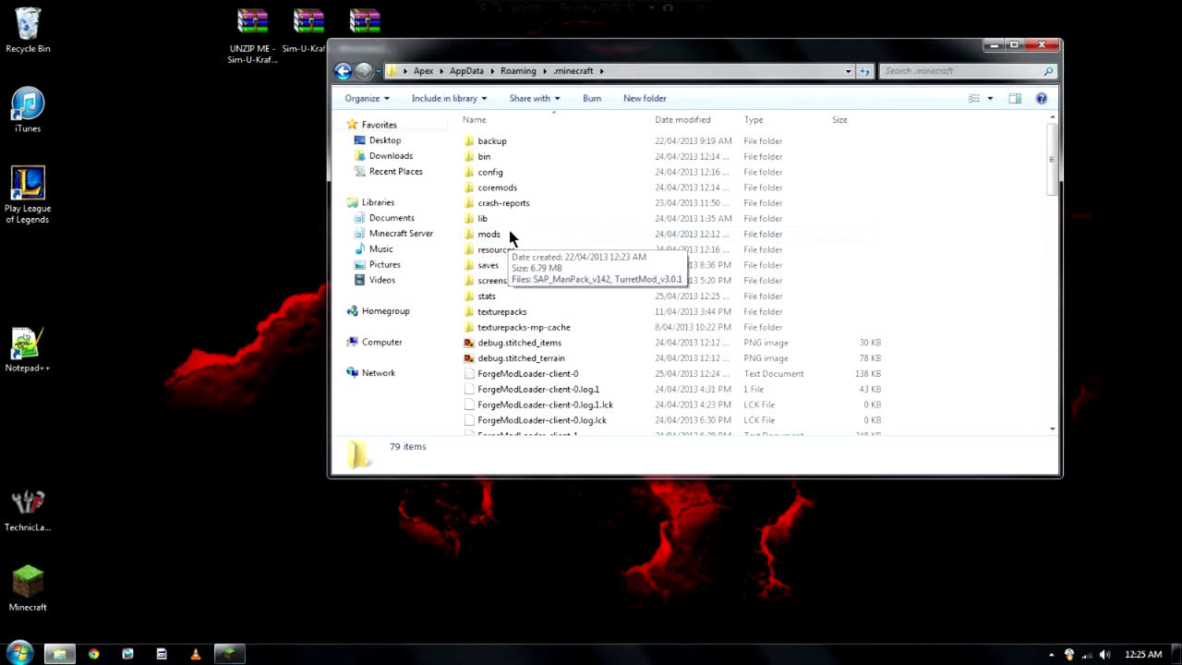
double_click(511, 236)
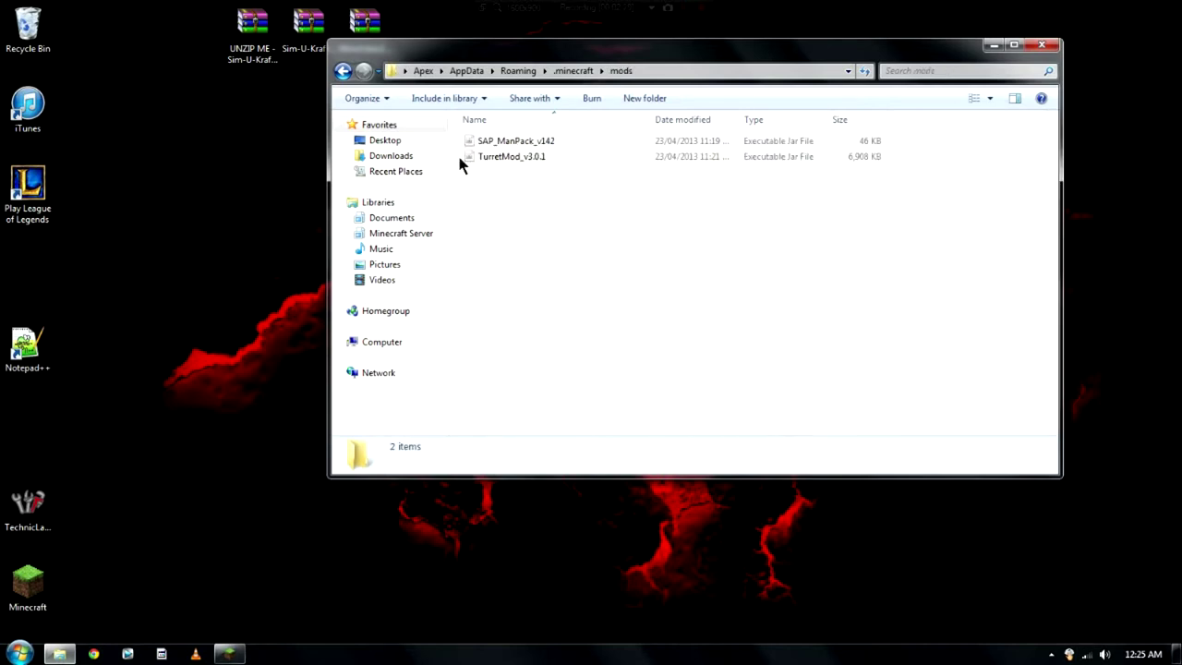
Examine the SAP_ManPack_v142 and TurretMod_v3.0.1 files in the mods folder
click(541, 142)
drag(161, 142, 203, 258)
drag(119, 119, 247, 334)
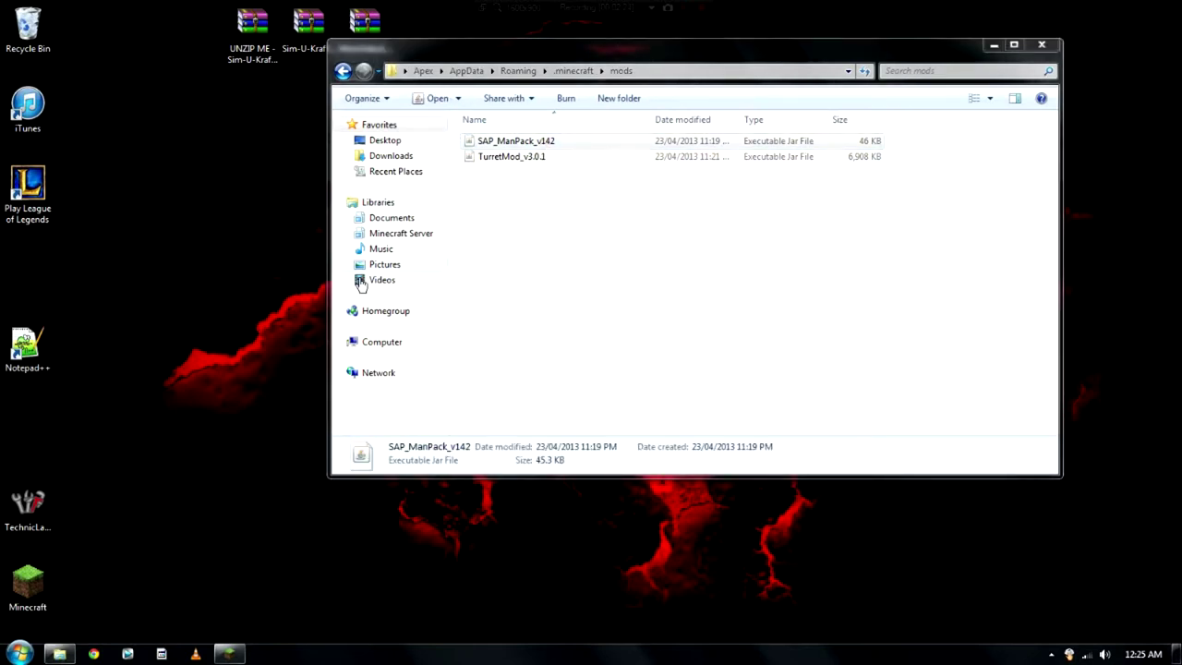
drag(138, 150, 229, 323)
click(548, 159)
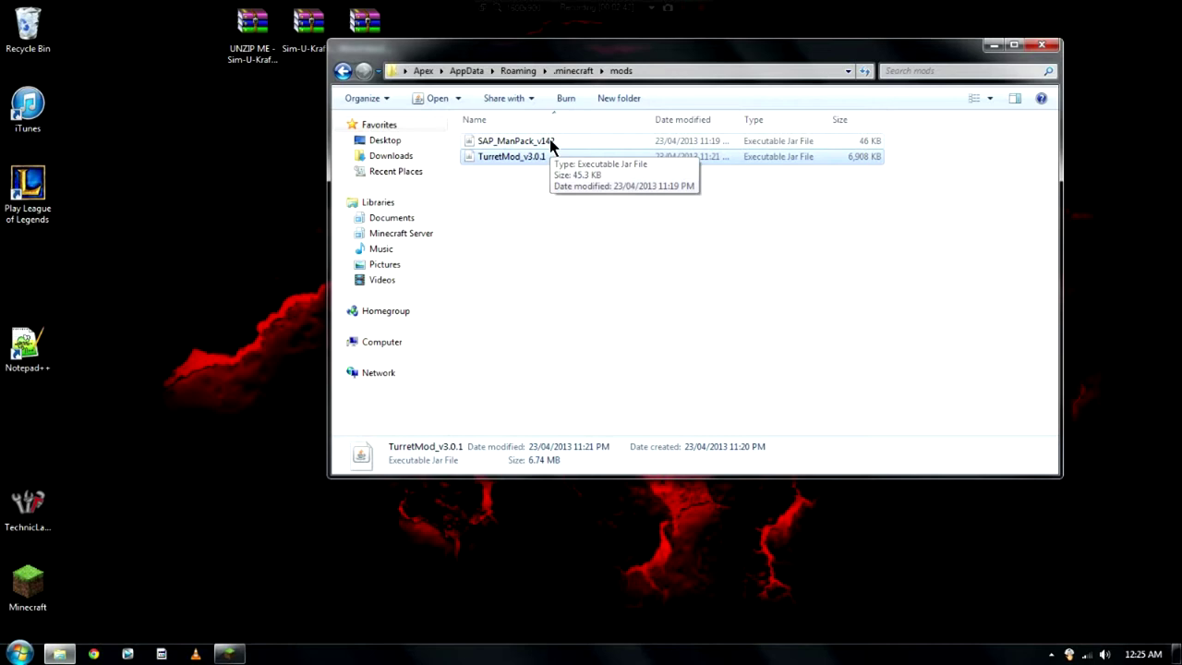
click(550, 140)
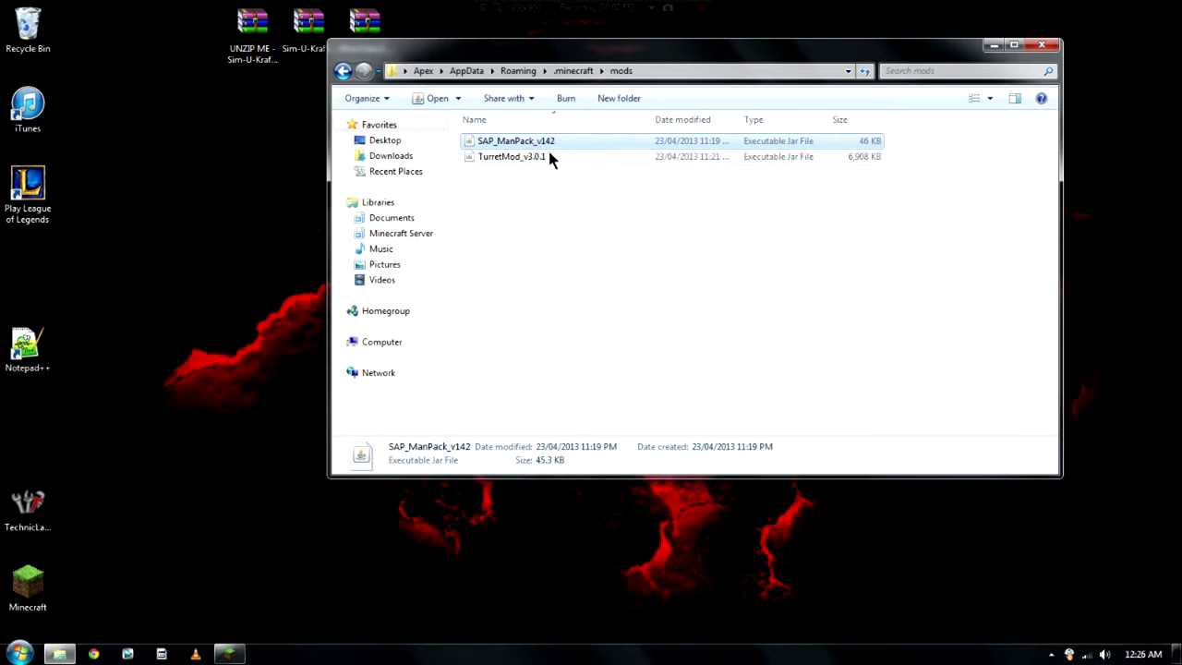
click(702, 242)
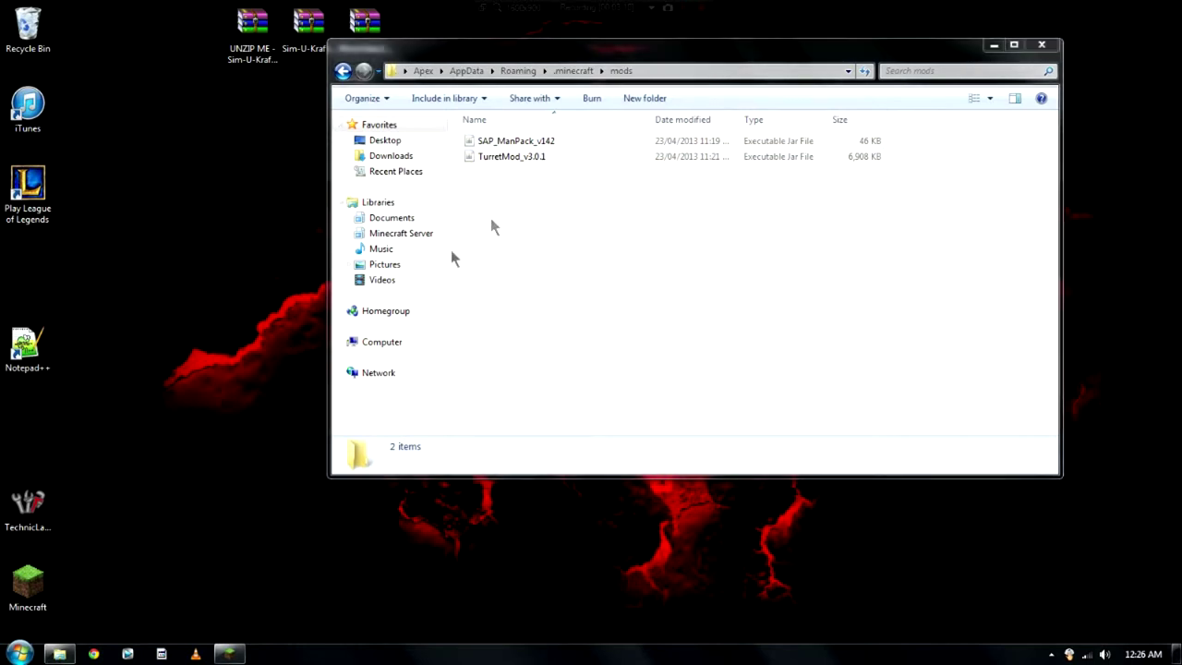
click(522, 157)
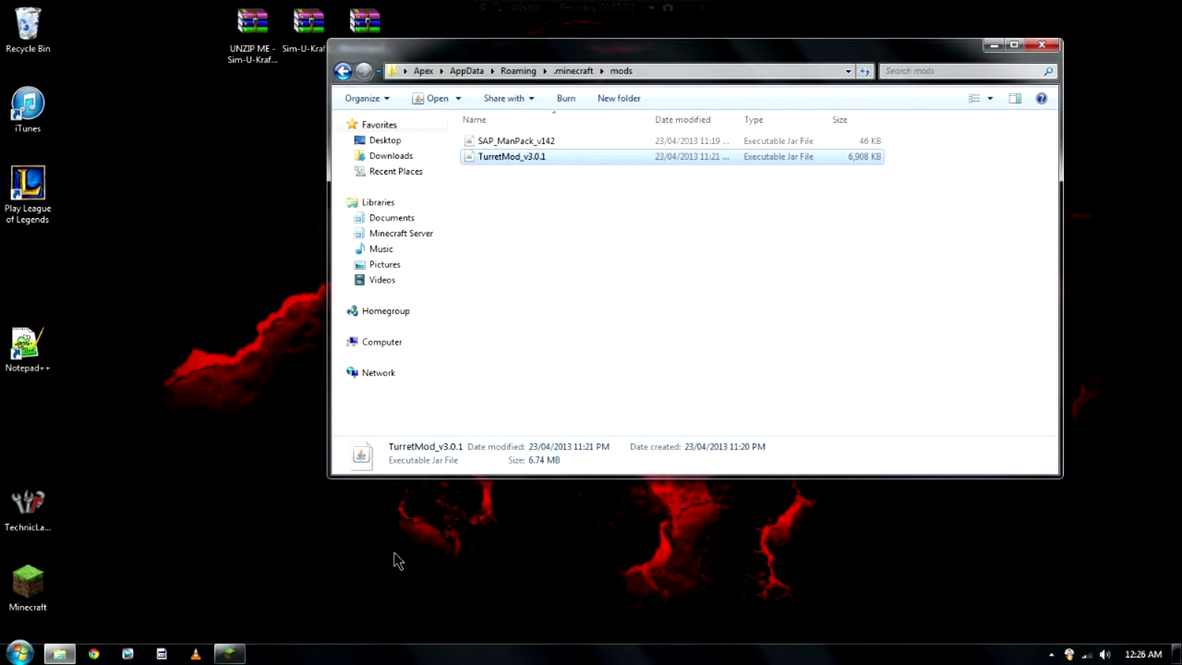
Minimise the mods folder window, switch back to Minecraft and resume the paused game
click(994, 45)
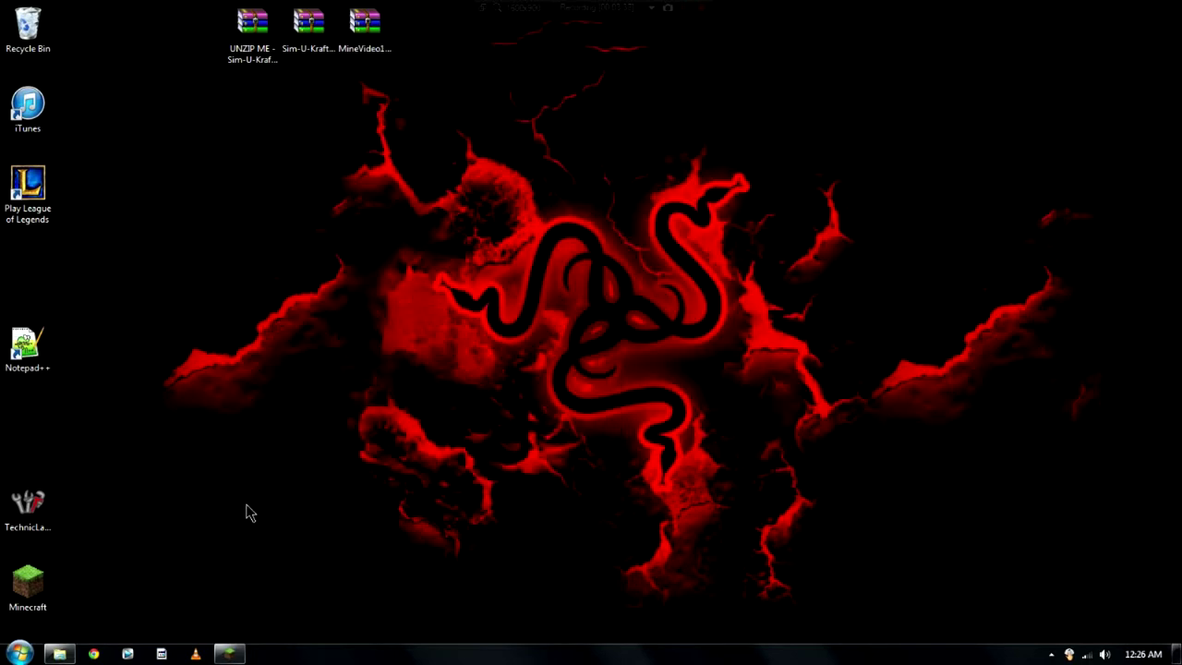
click(229, 656)
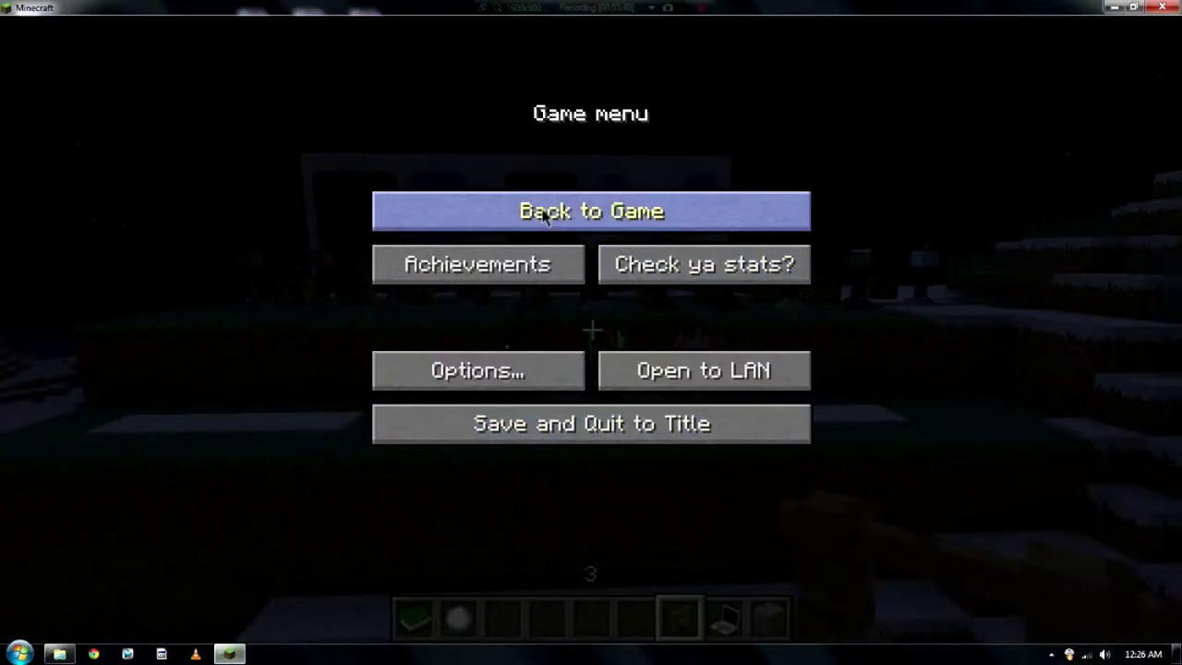
click(665, 213)
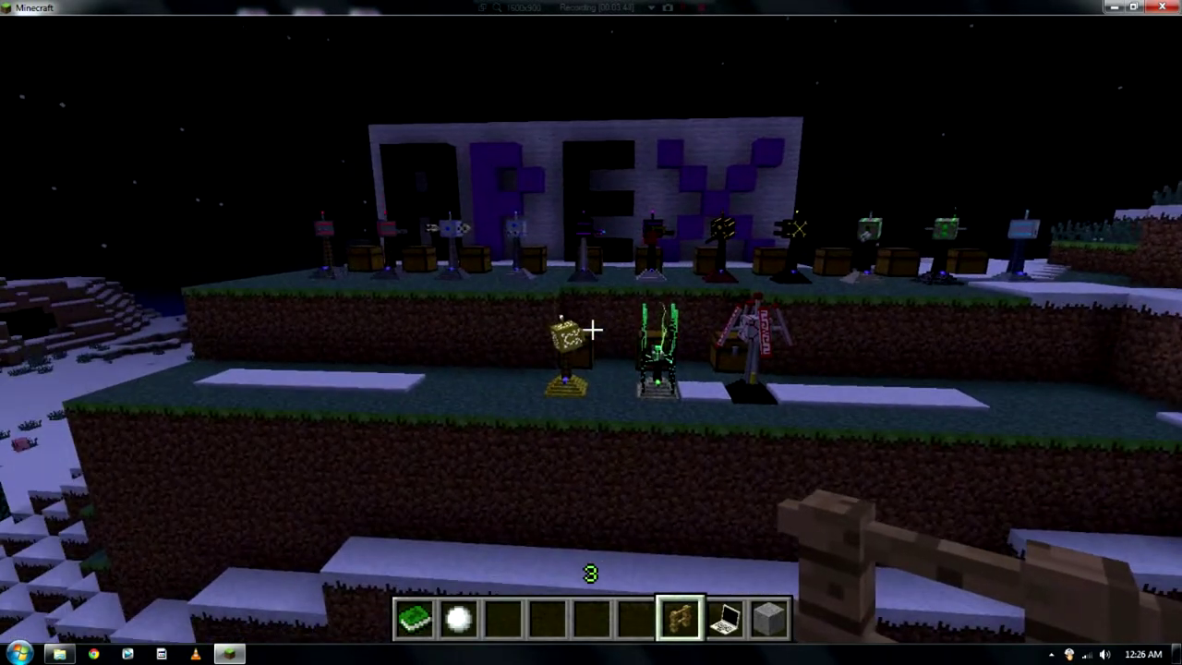
Fly up over the grass terraces and along the upper row of turrets to view the whole display
key(w)
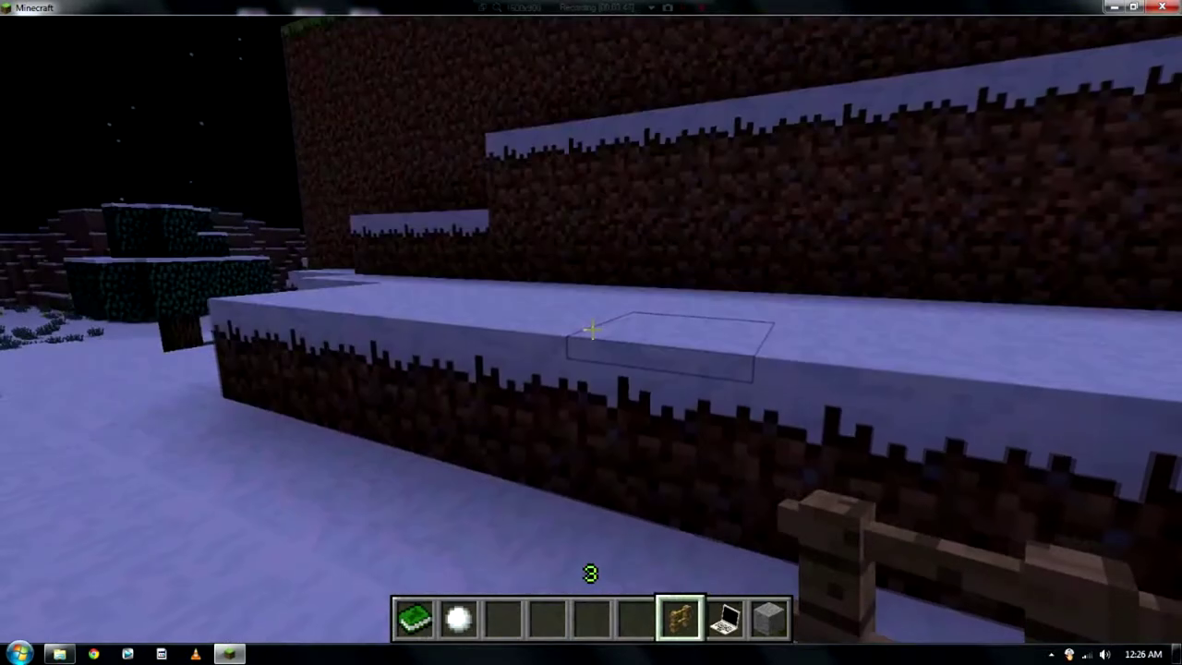
key(w)
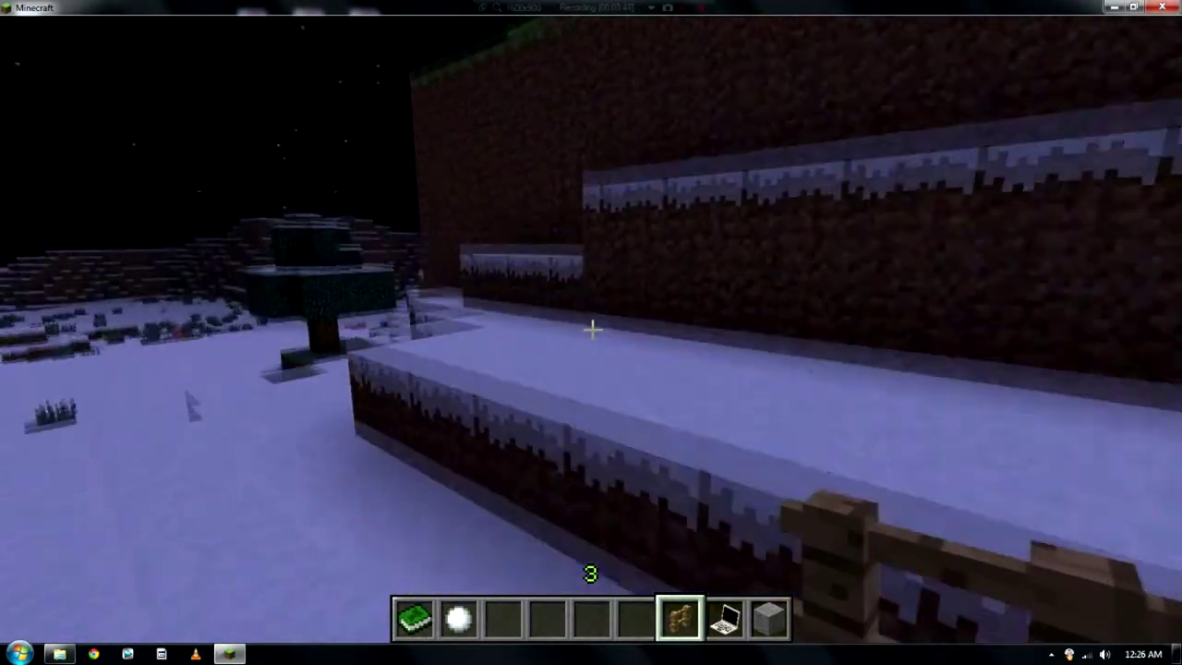
key(space)
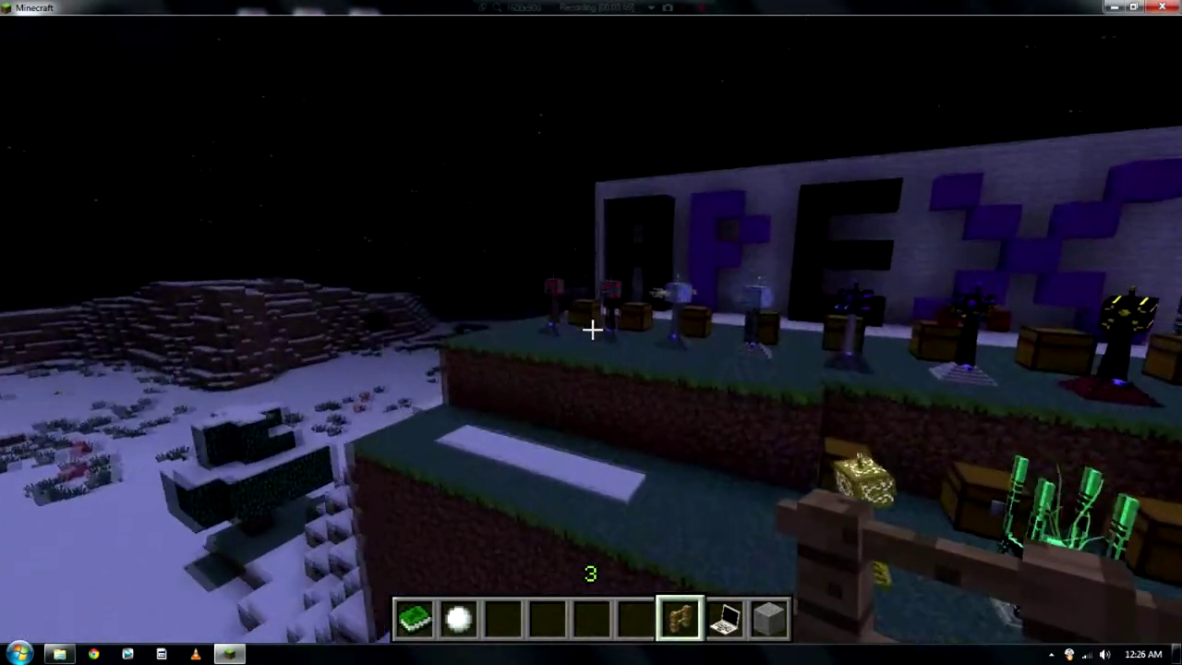
key(s)
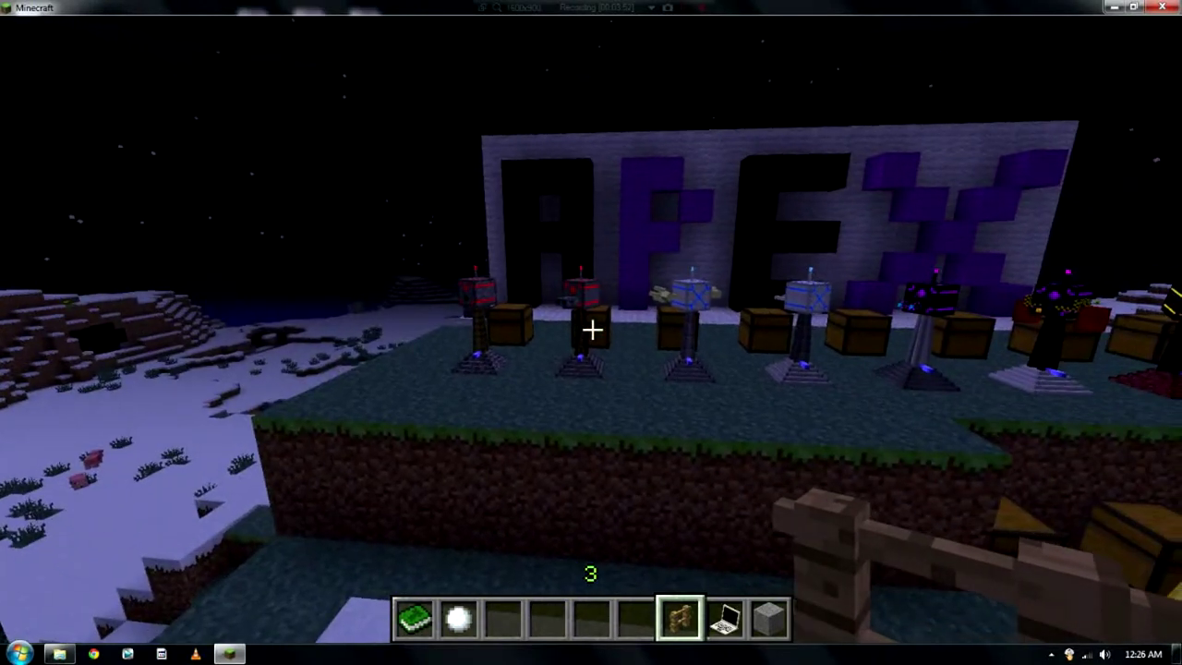
key(d)
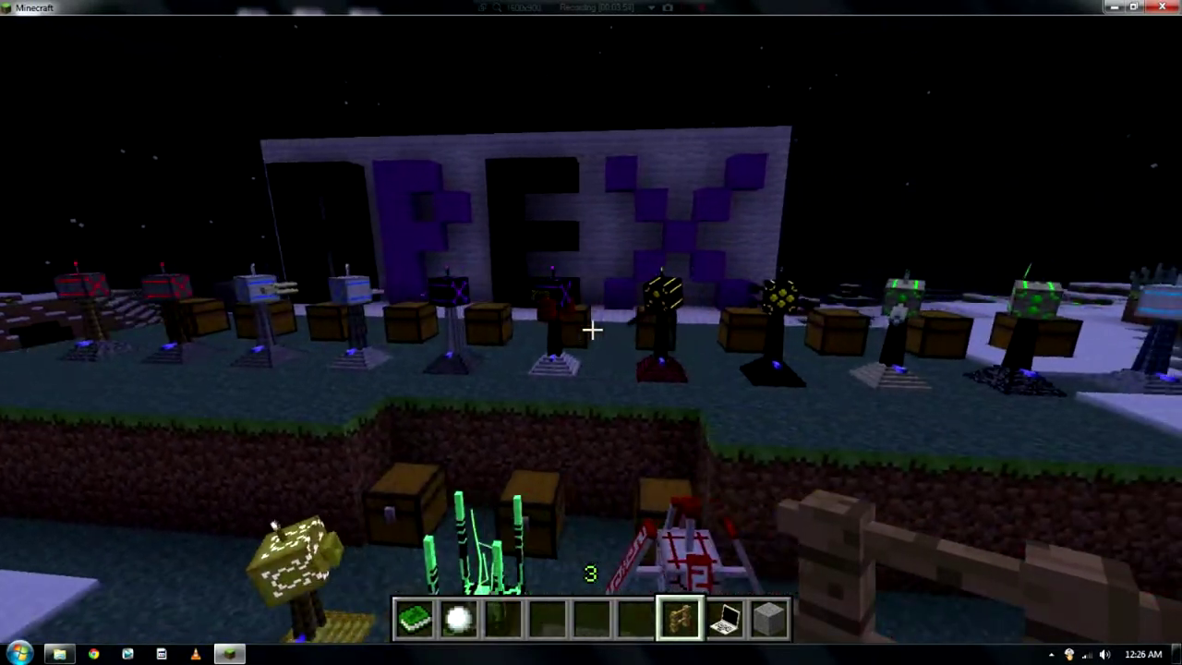
key(d)
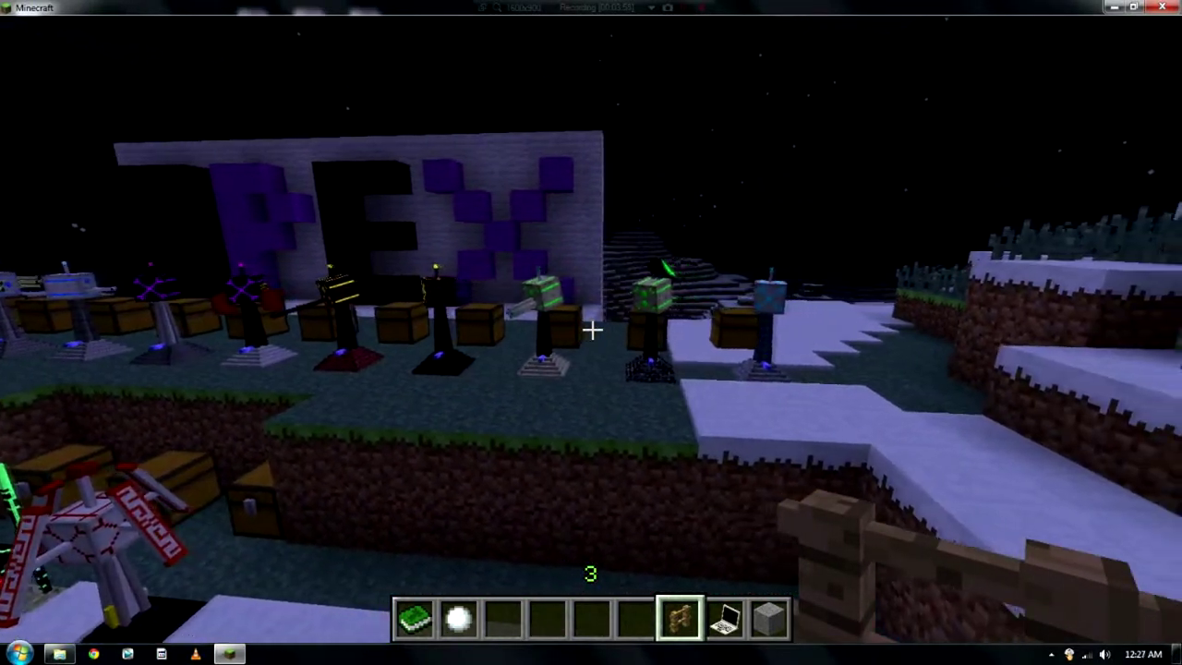
key(d)
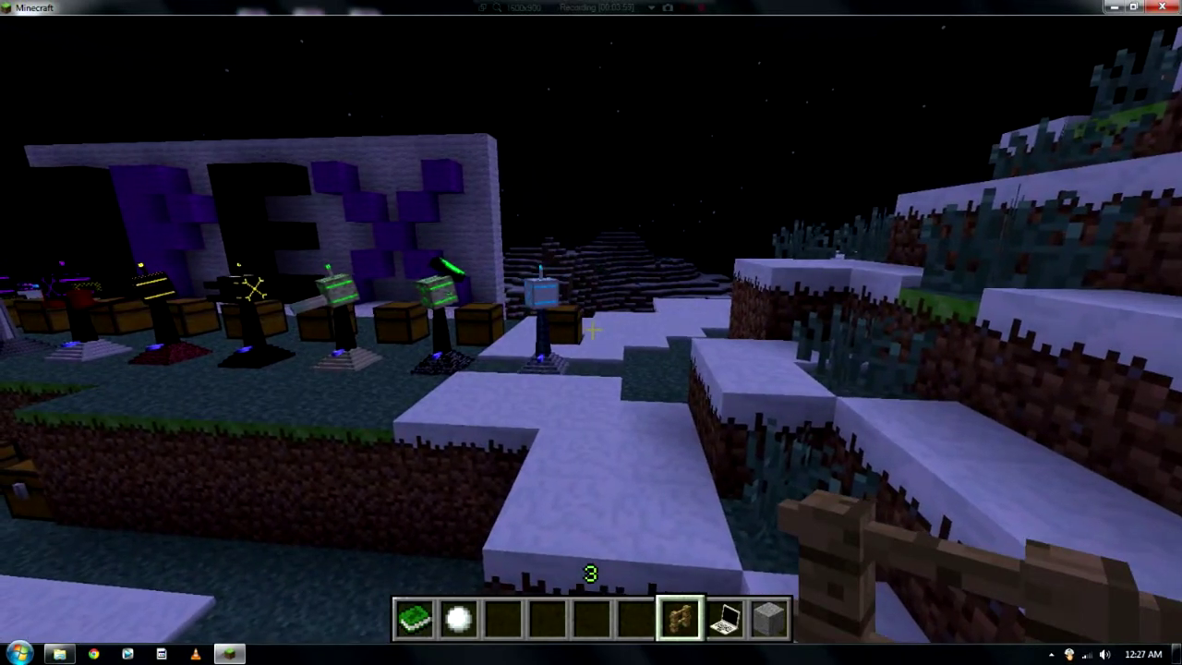
key(a)
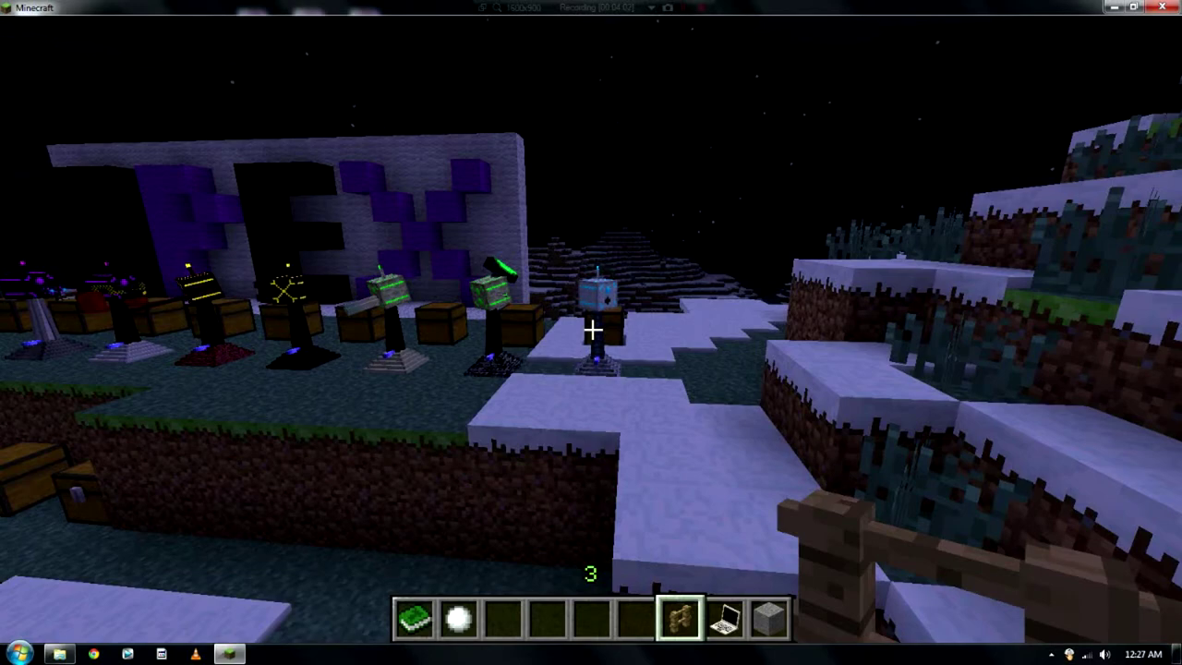
Fly up to the light-blue turret at the snowy end of the upper row and cross back to the red turrets at the opposite end
key(w)
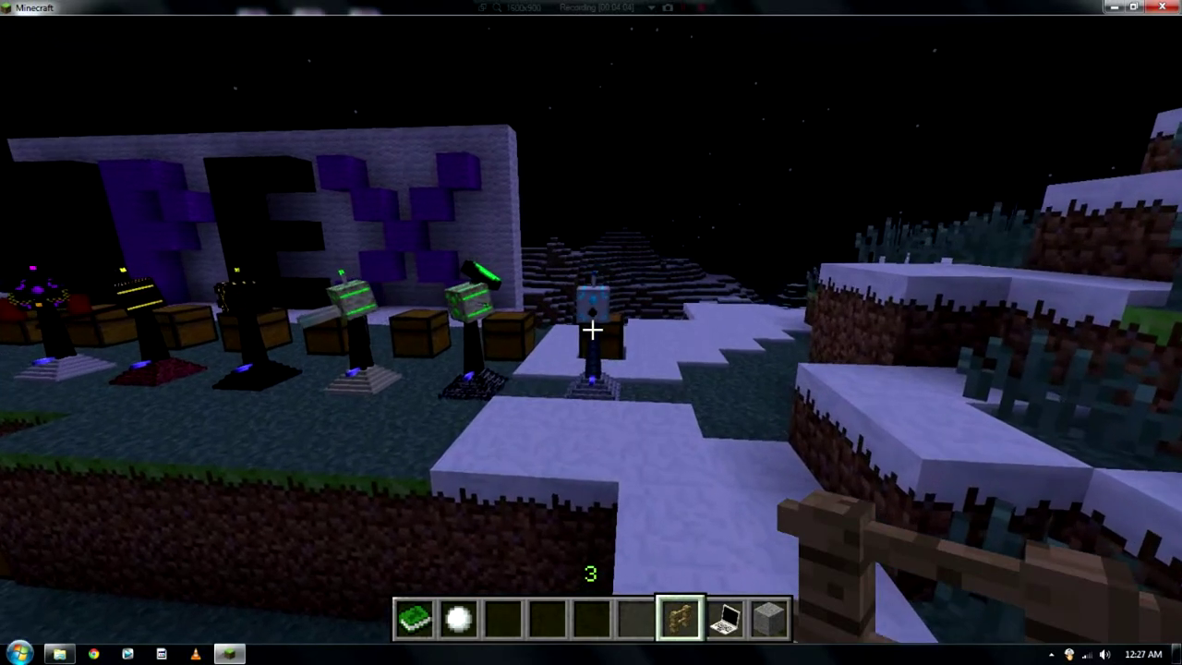
key(a)
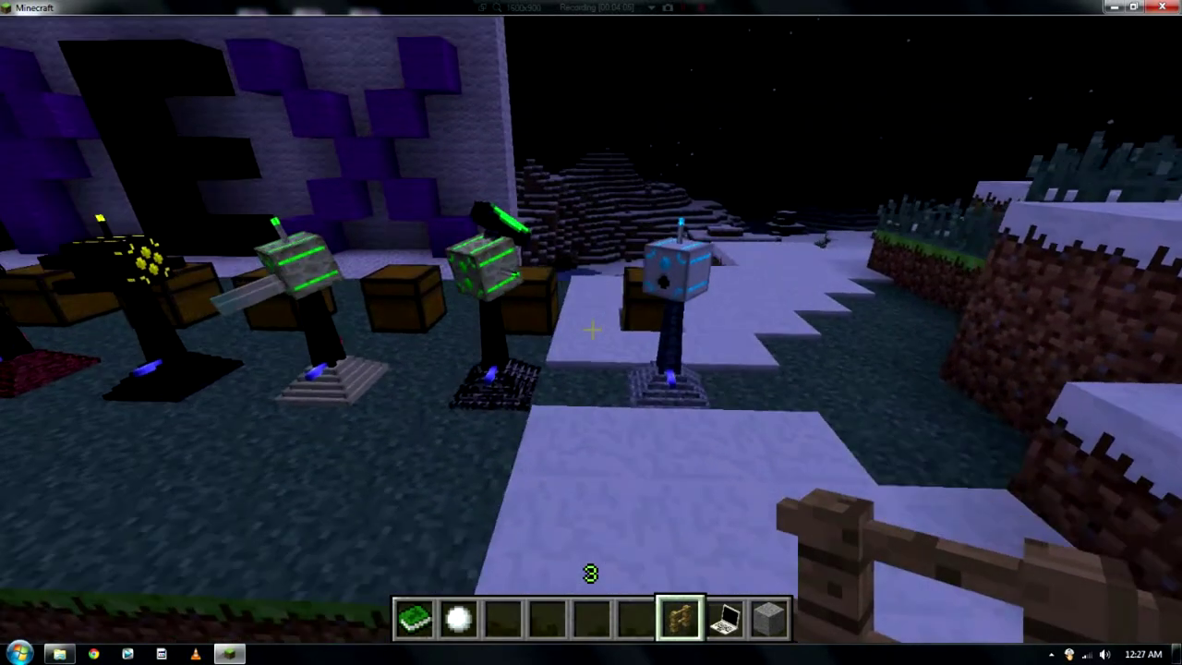
key(a)
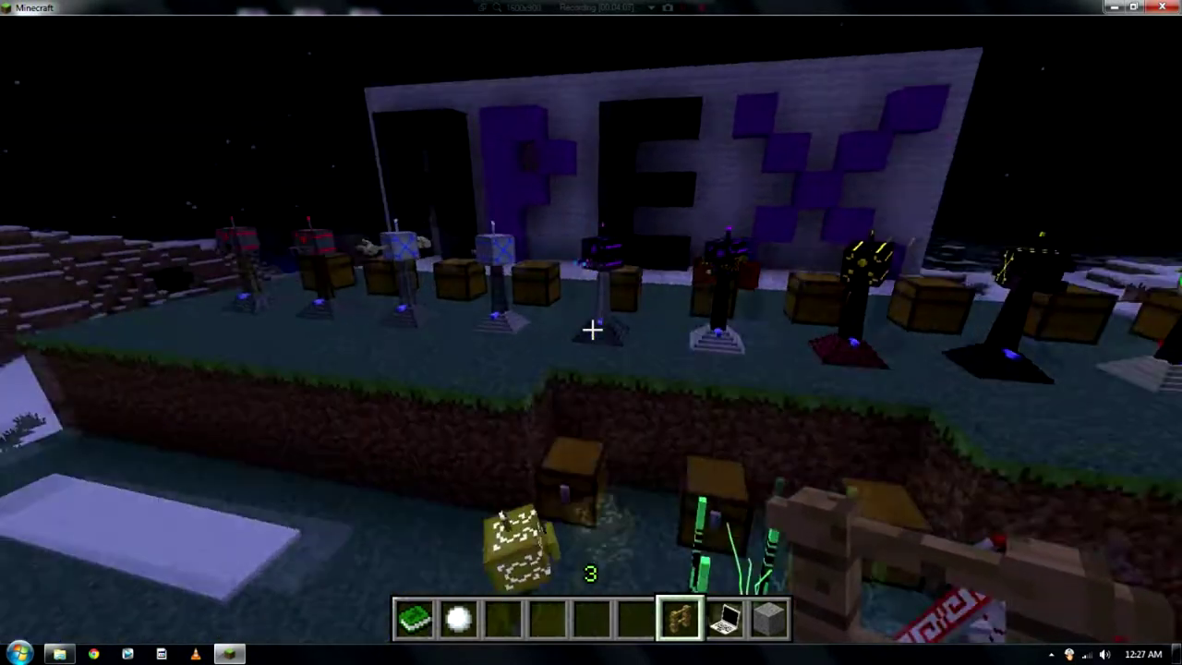
key(w)
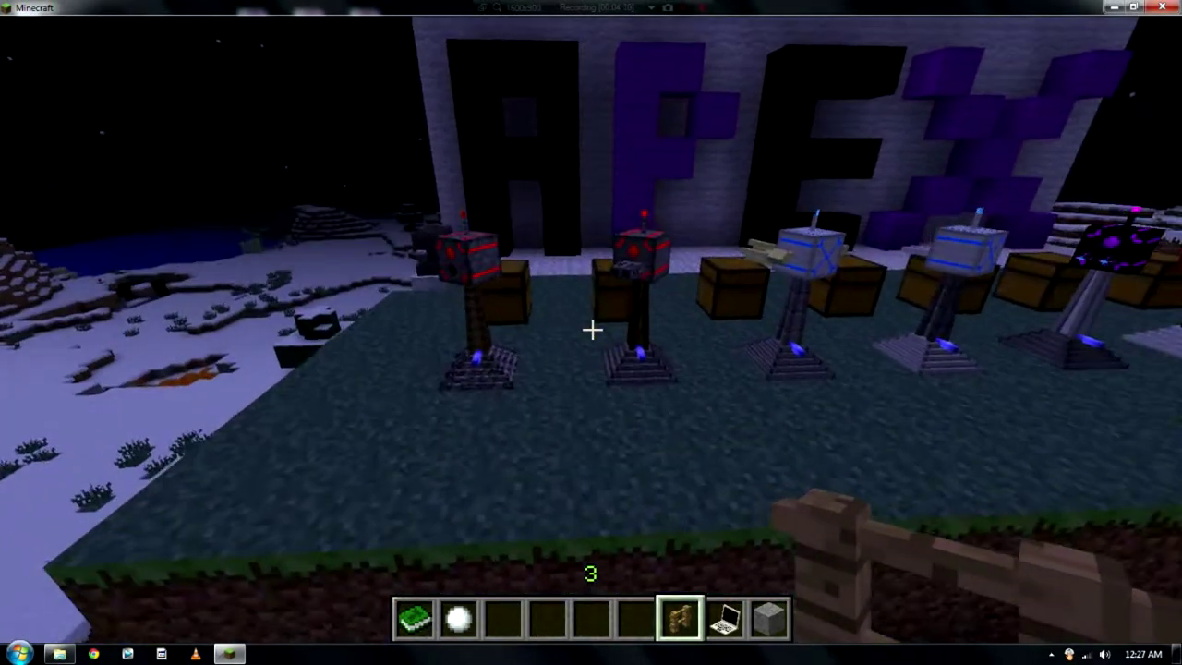
key(w)
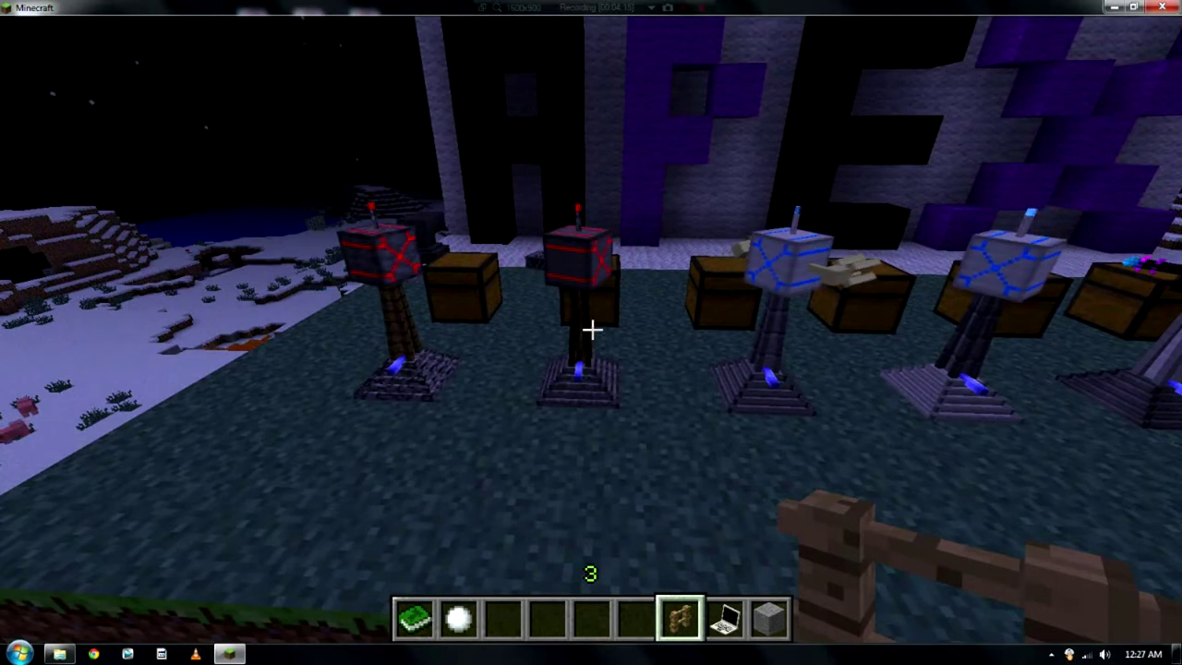
Examine the upper row up close, moving sideways from the red turrets past the blue, purple and yellow pairs towards the green ones
key(d)
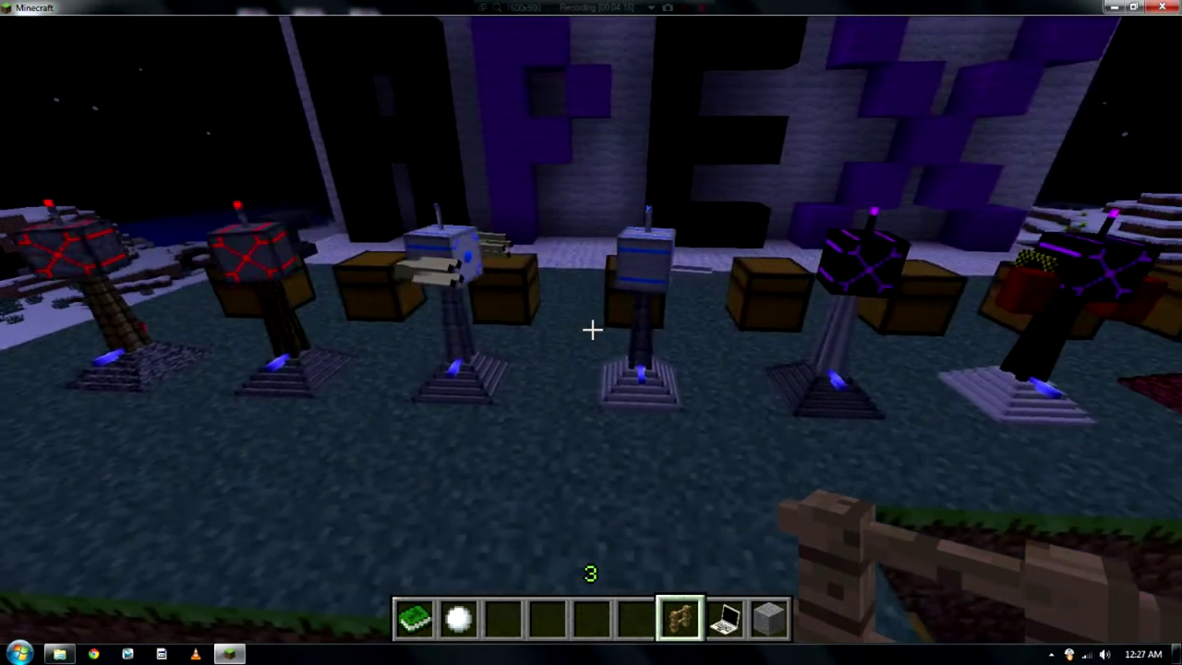
key(d)
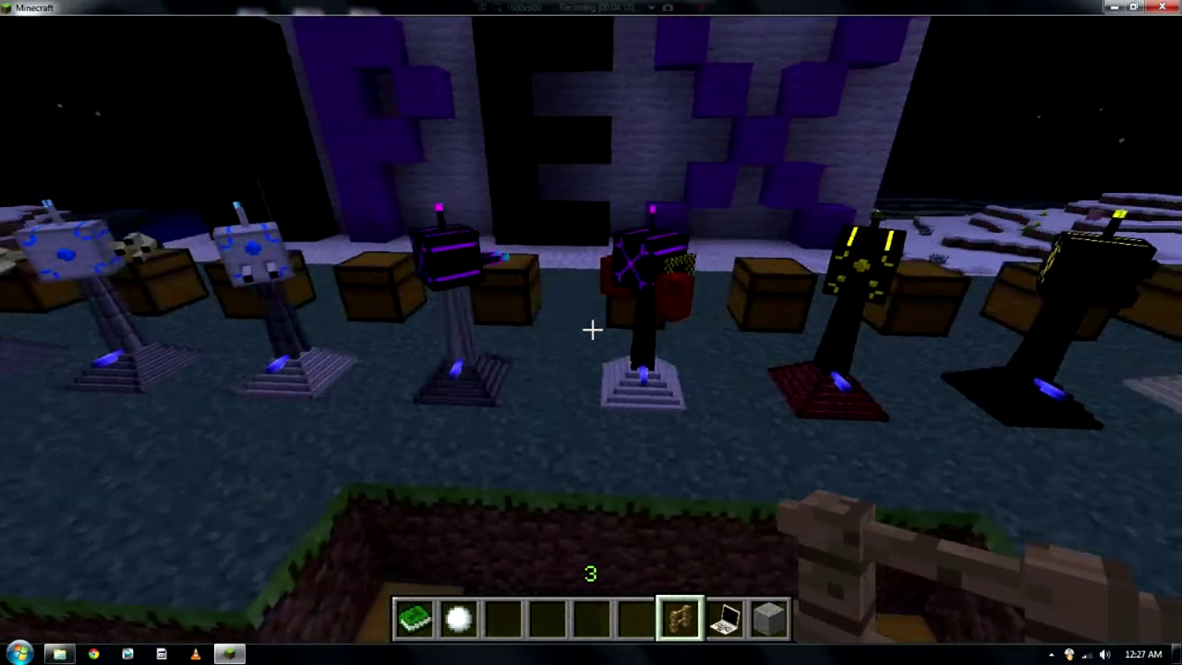
key(d)
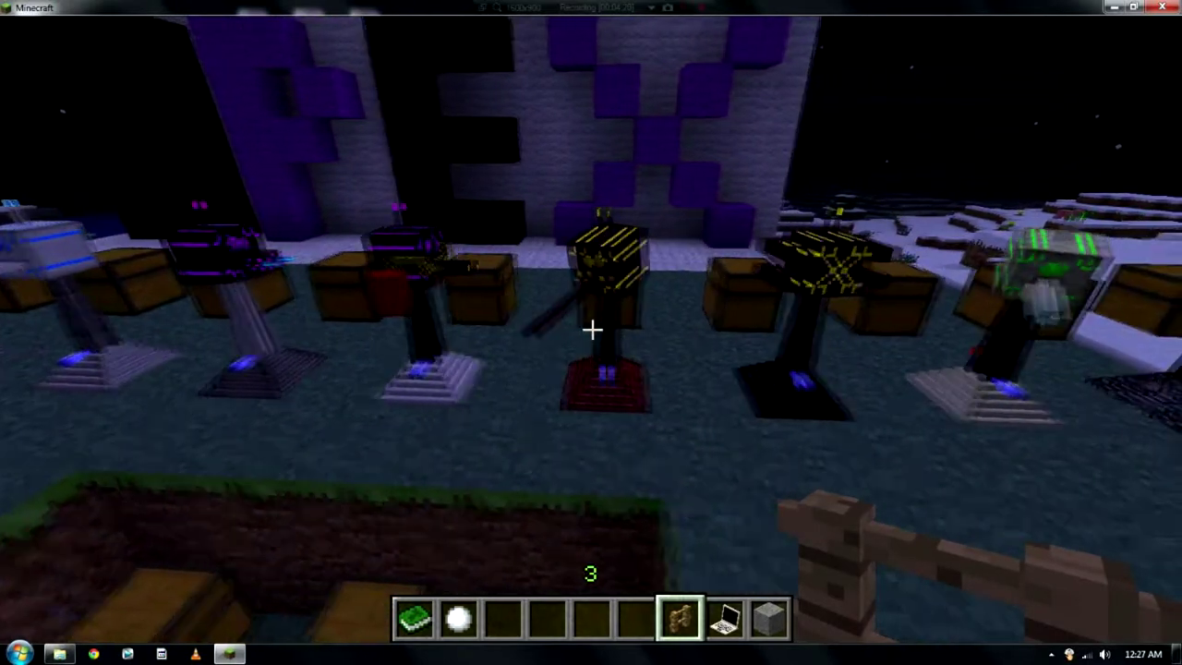
key(d)
key(d)
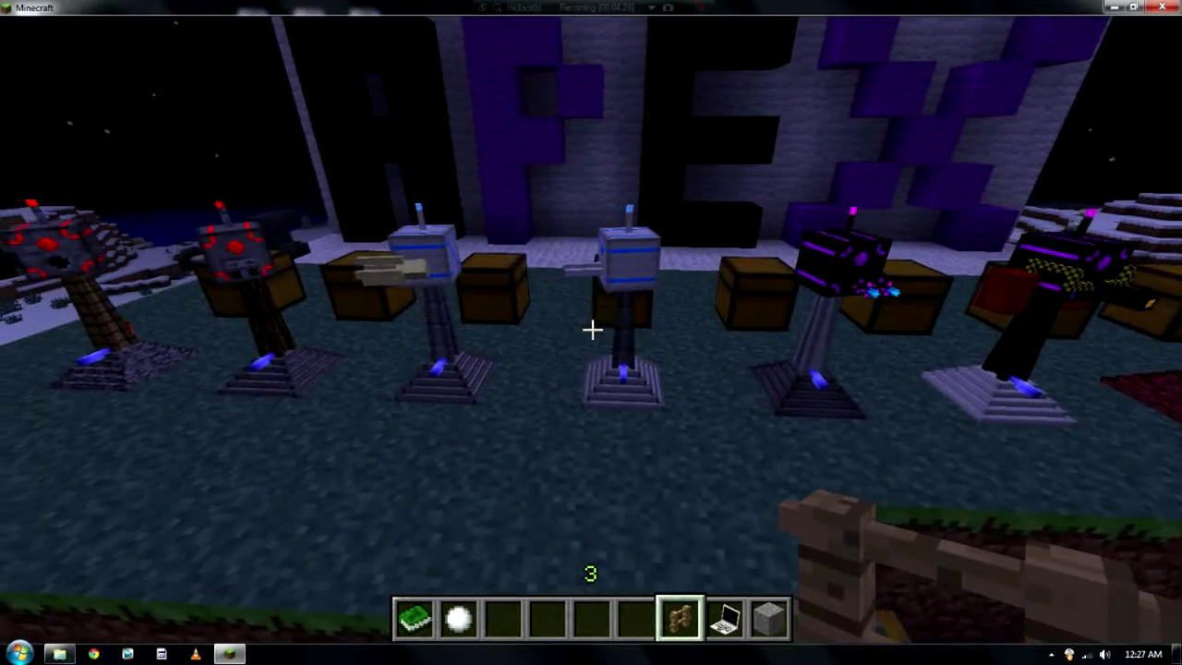
key(d)
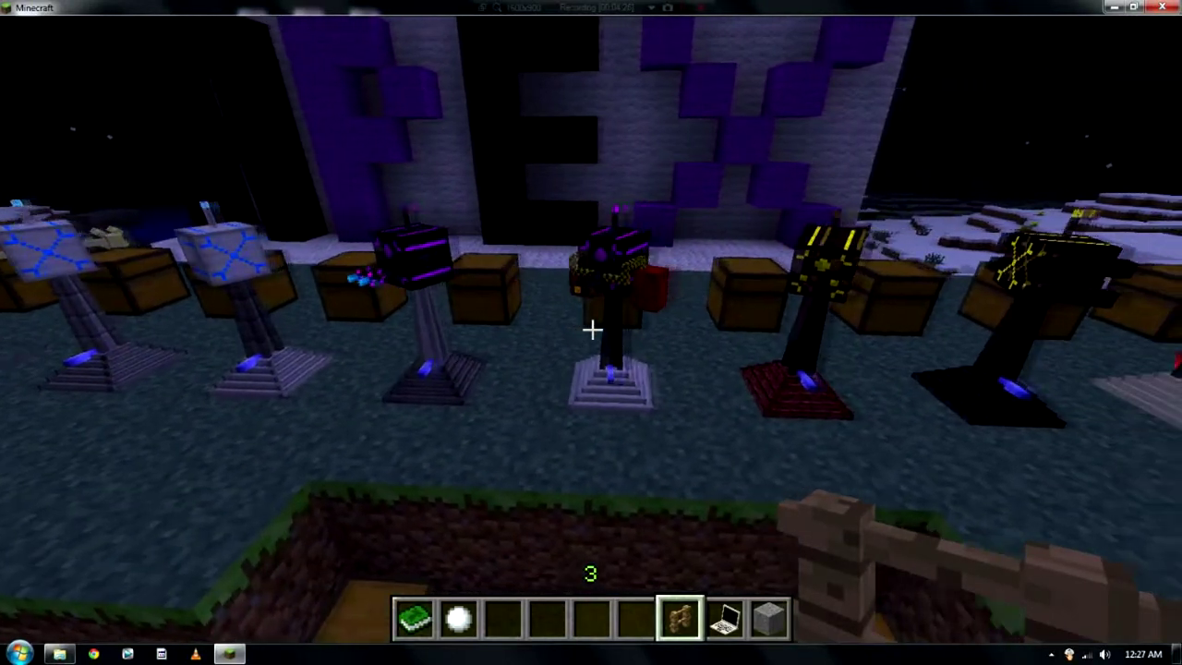
key(d)
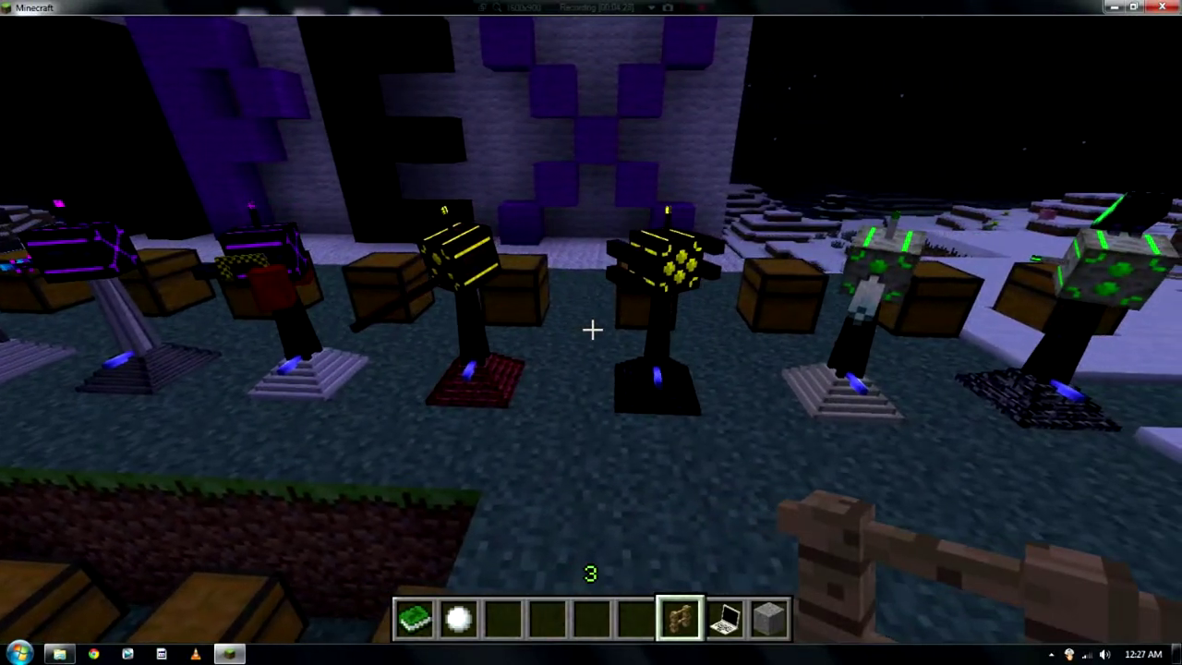